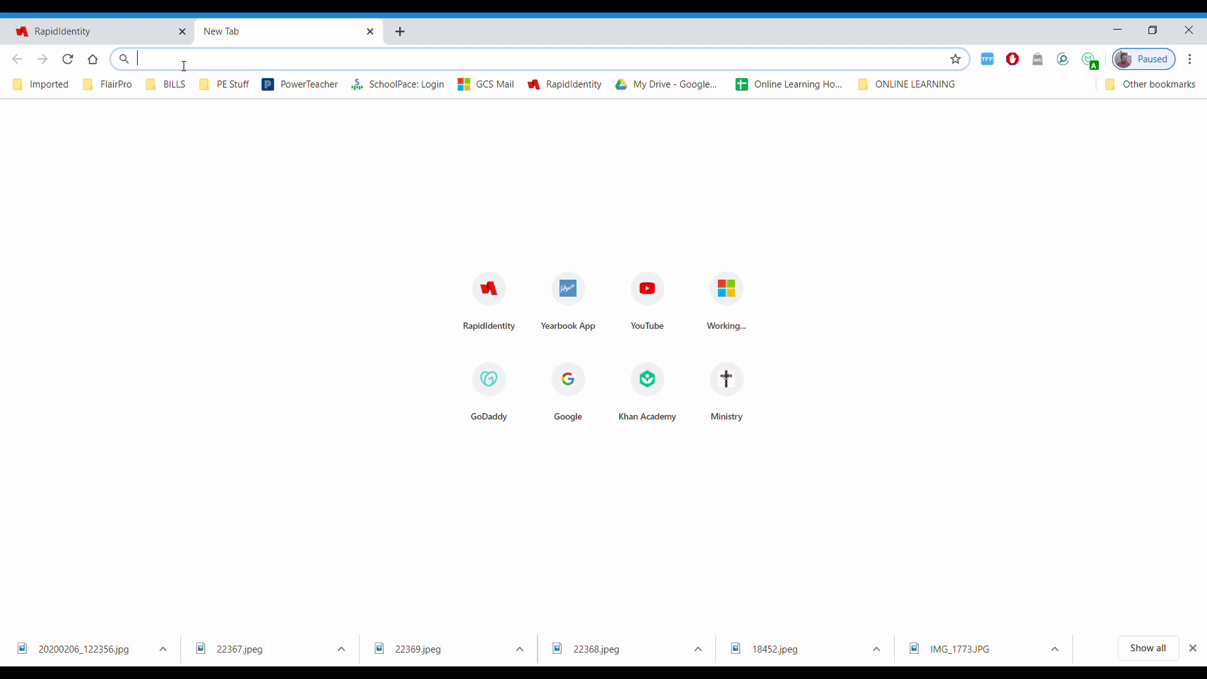
- Search the web for "screencastify extension"
text(scre)
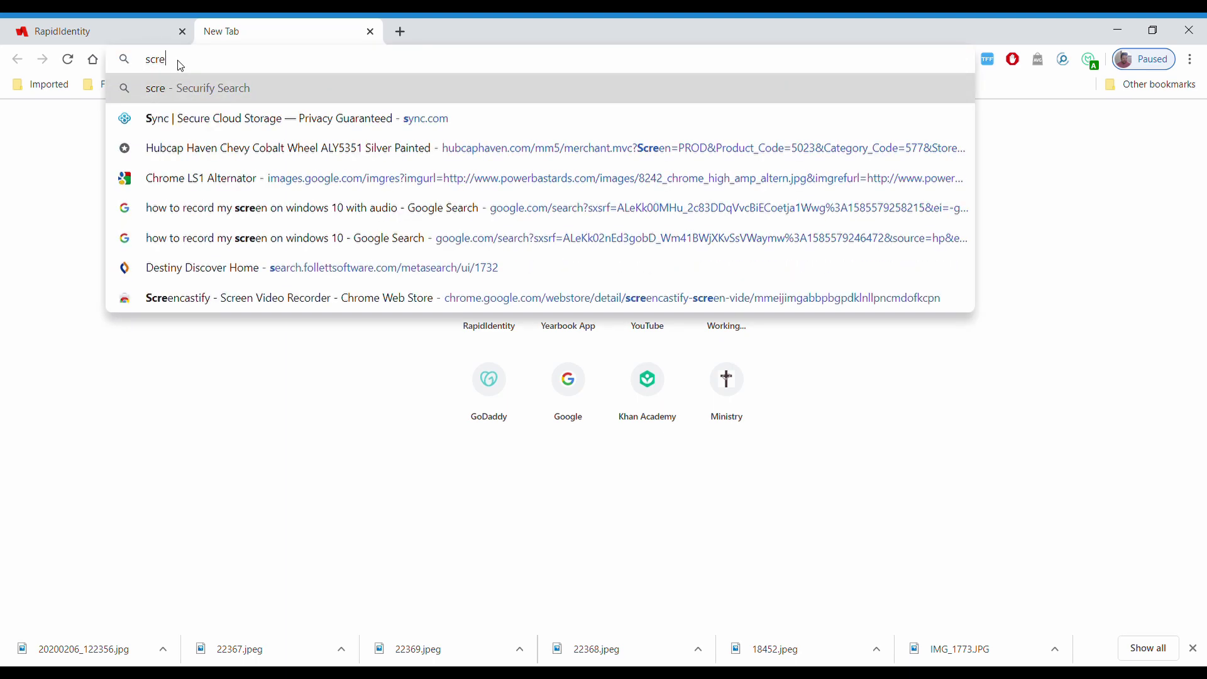
text(encastify)
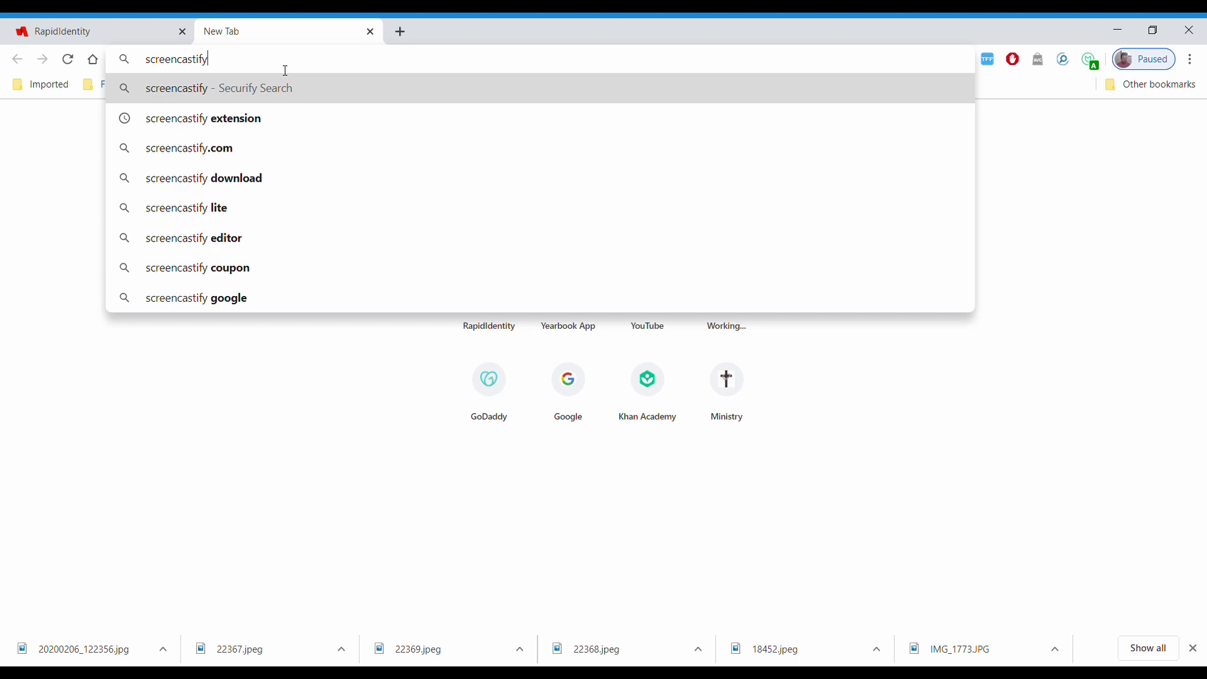
click(249, 126)
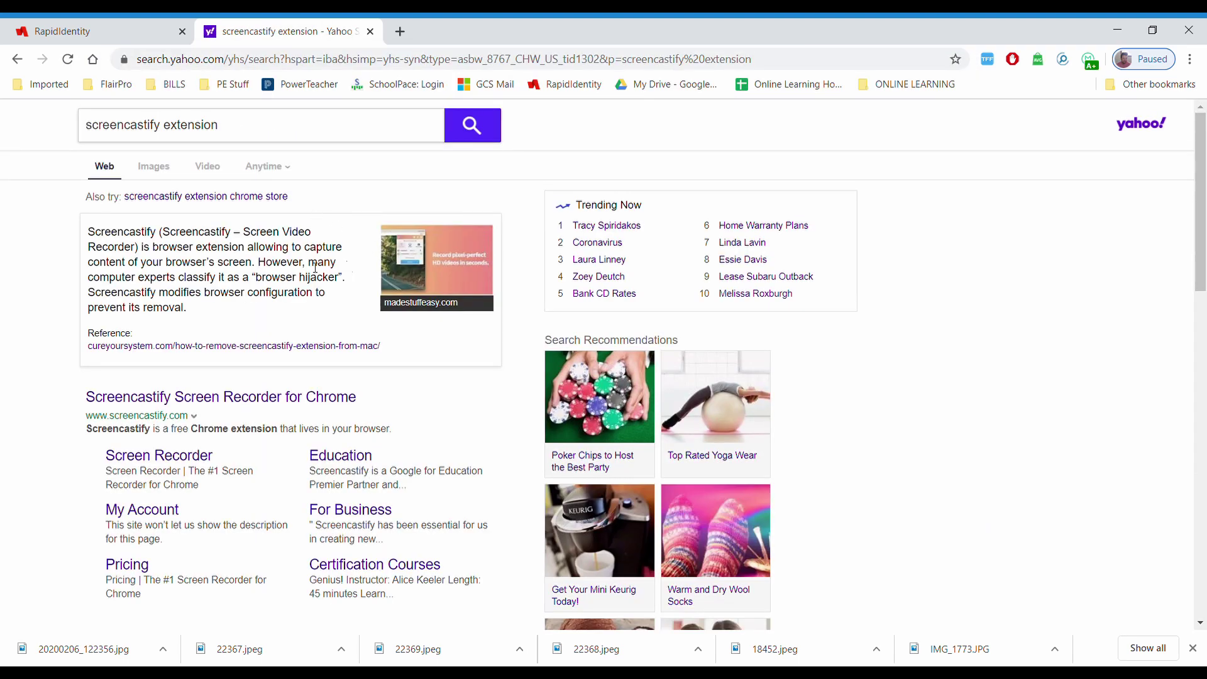
- Open the Chrome Web Store result for Screencastify - Screen Video Recorder and add the extension to Chrome
scroll(247, 374, down, 2)
scroll(323, 384, up, 2)
scroll(353, 411, down, 3)
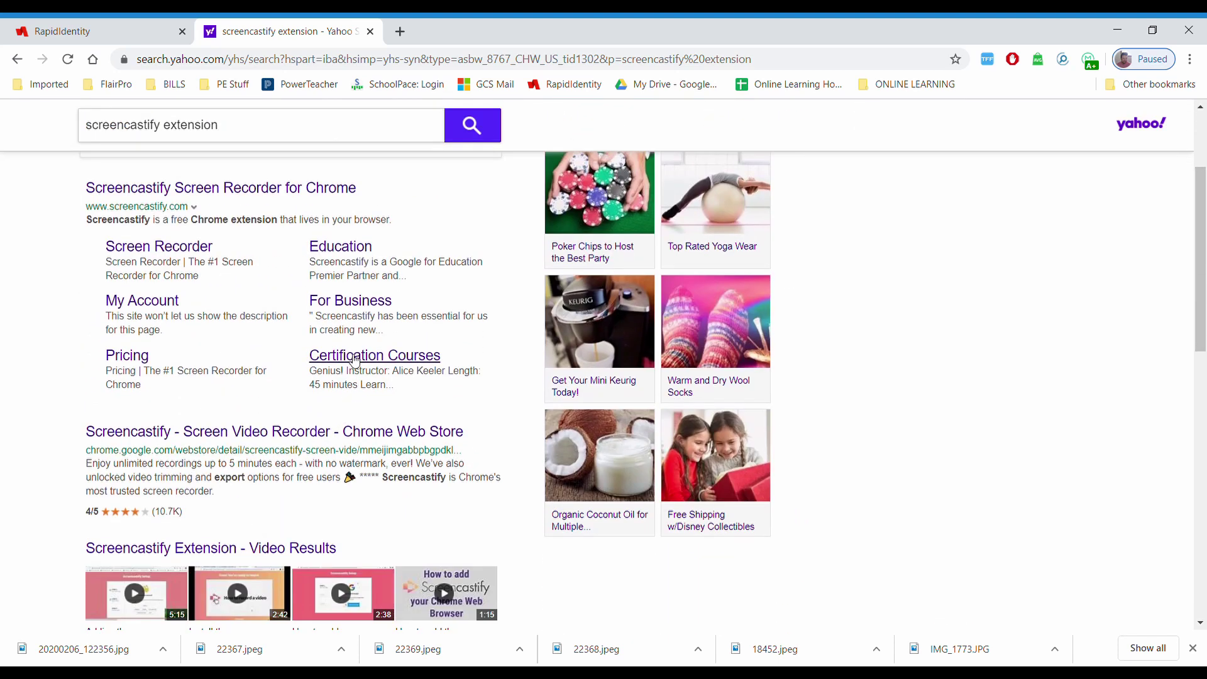
scroll(287, 281, up, 4)
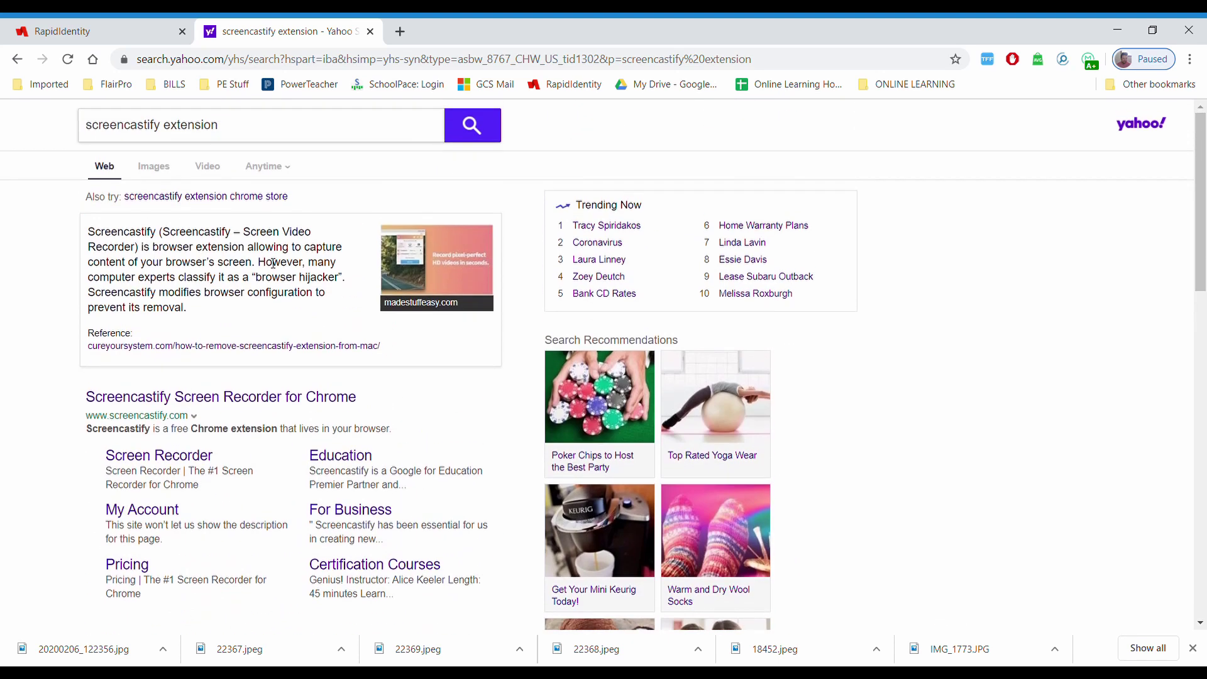
scroll(264, 251, down, 2)
scroll(186, 359, down, 2)
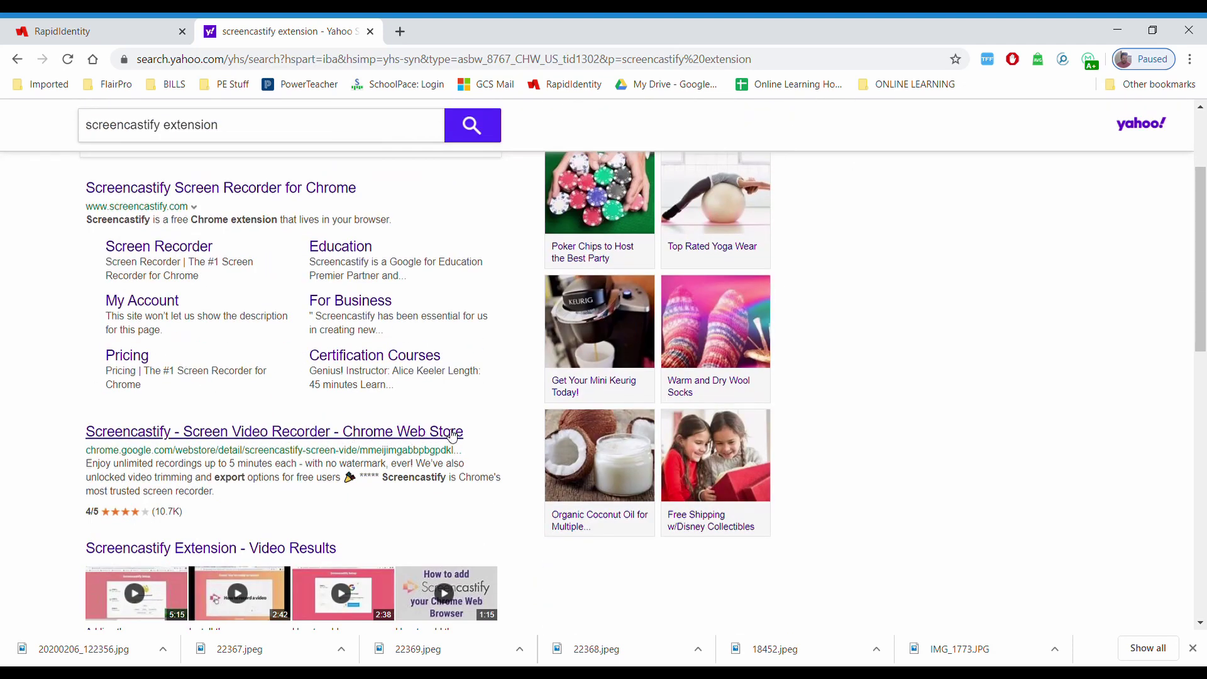
click(245, 439)
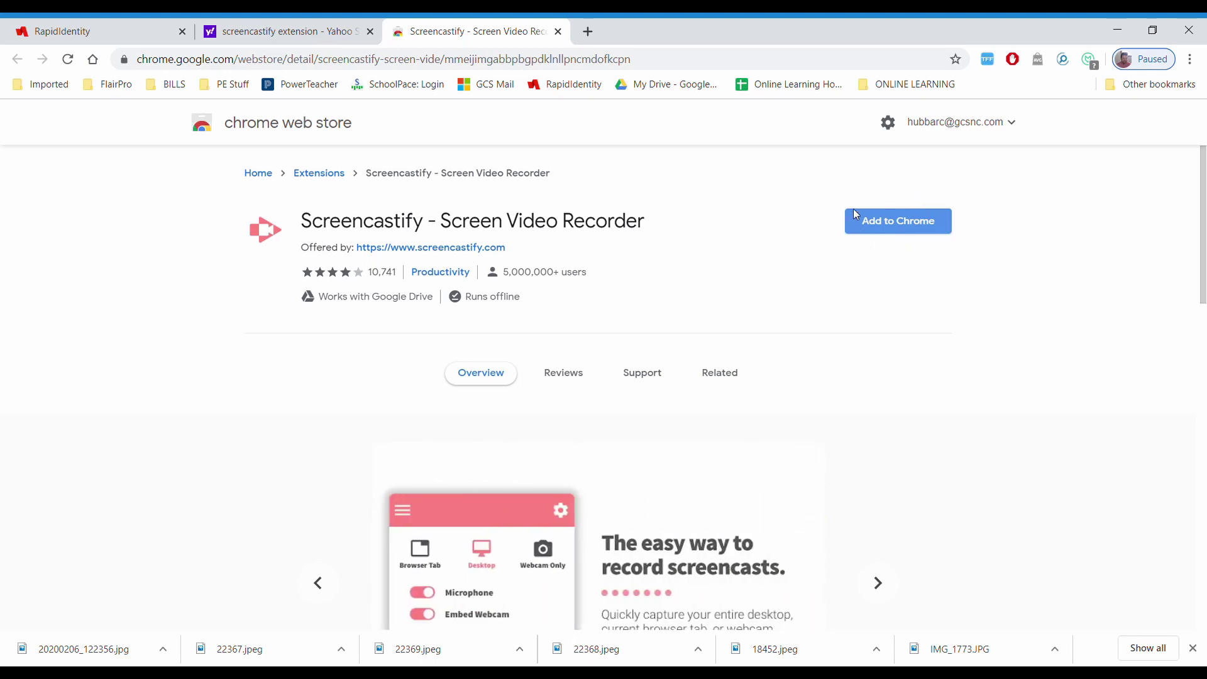
click(903, 226)
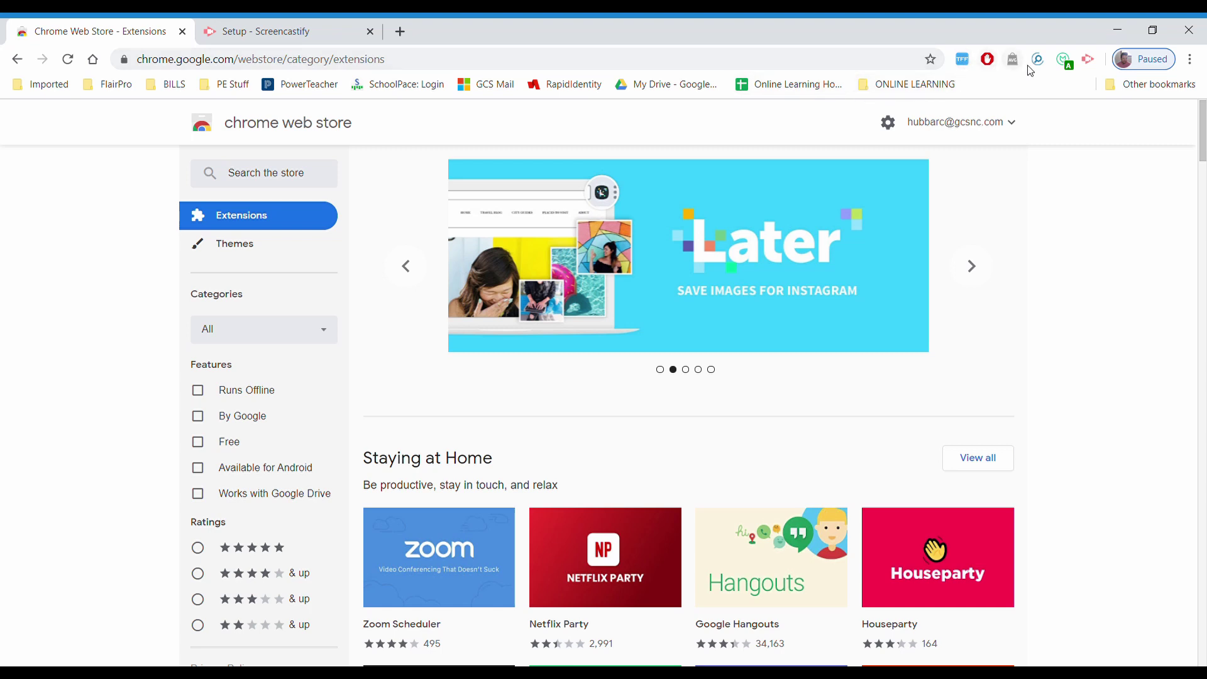
- Launch the Screencastify setup and sign in with Google, keeping automatic saving of videos to Google Drive on
click(1088, 61)
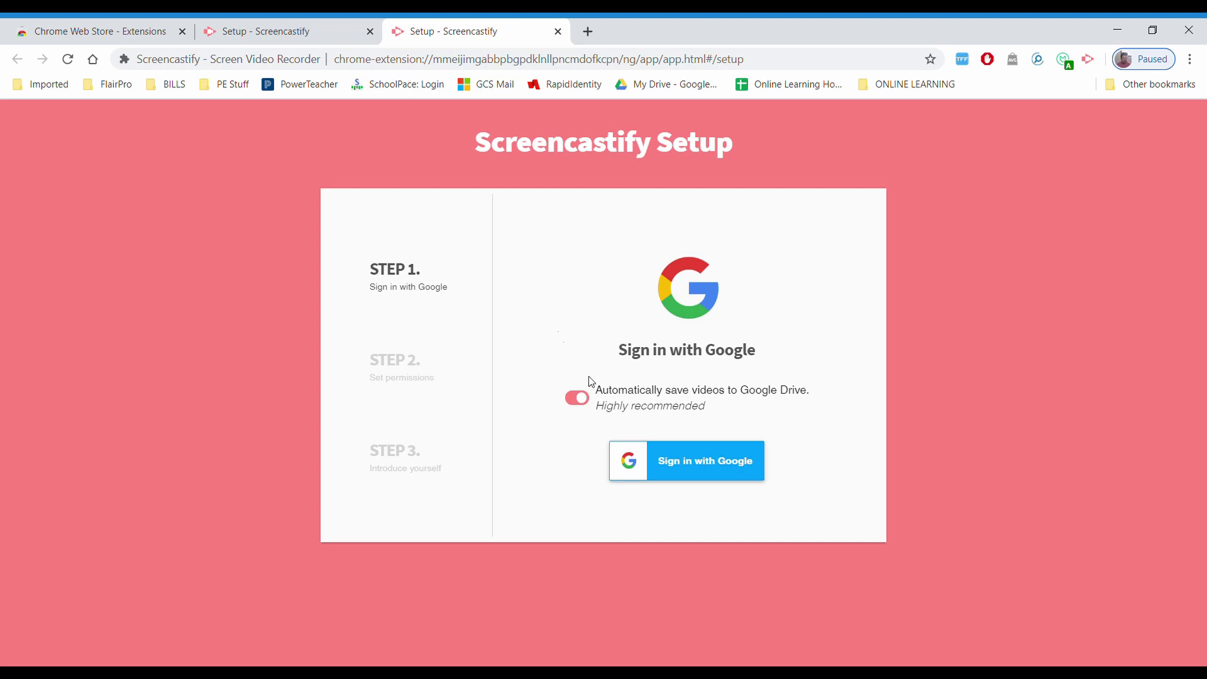
click(664, 460)
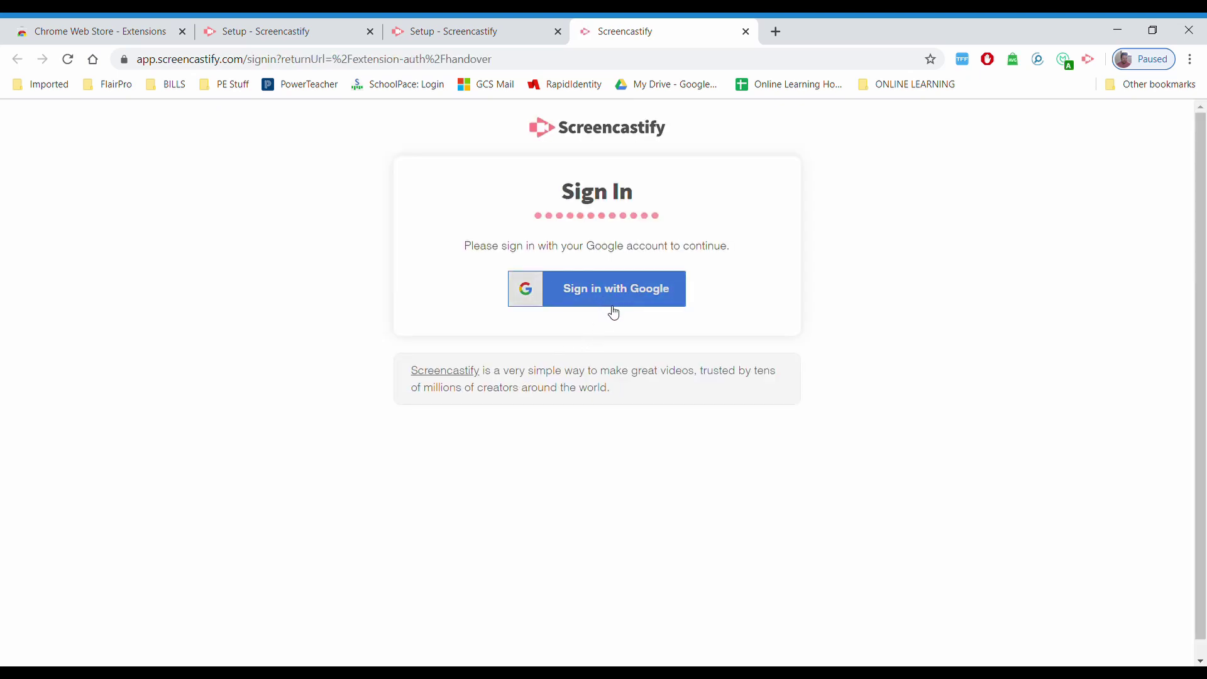
click(608, 305)
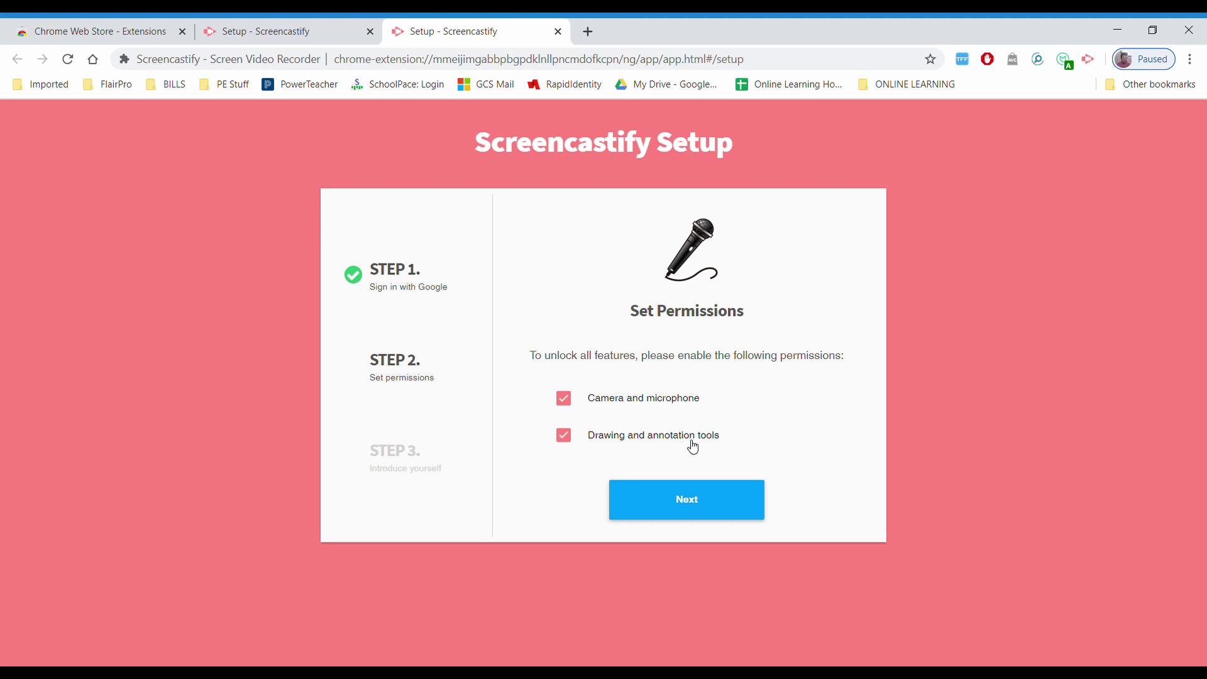
- Grant the camera, microphone, drawing and annotation permissions, and identify as an Educator at the Grade School level
click(695, 507)
click(673, 507)
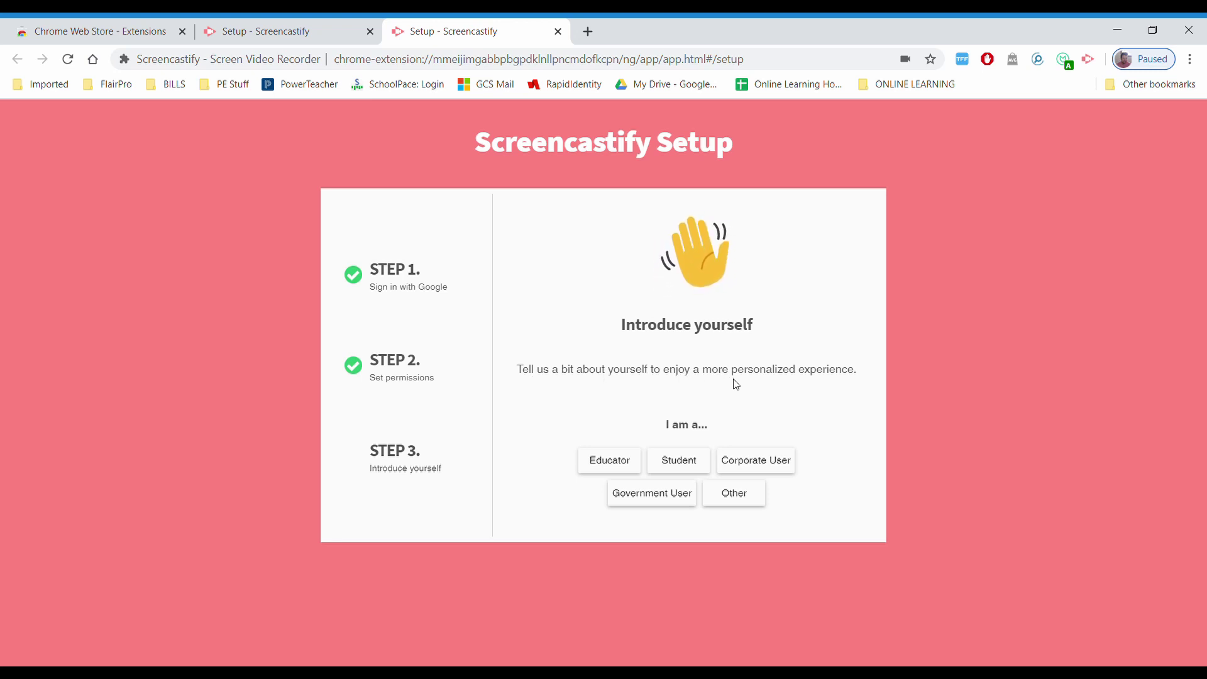
click(600, 452)
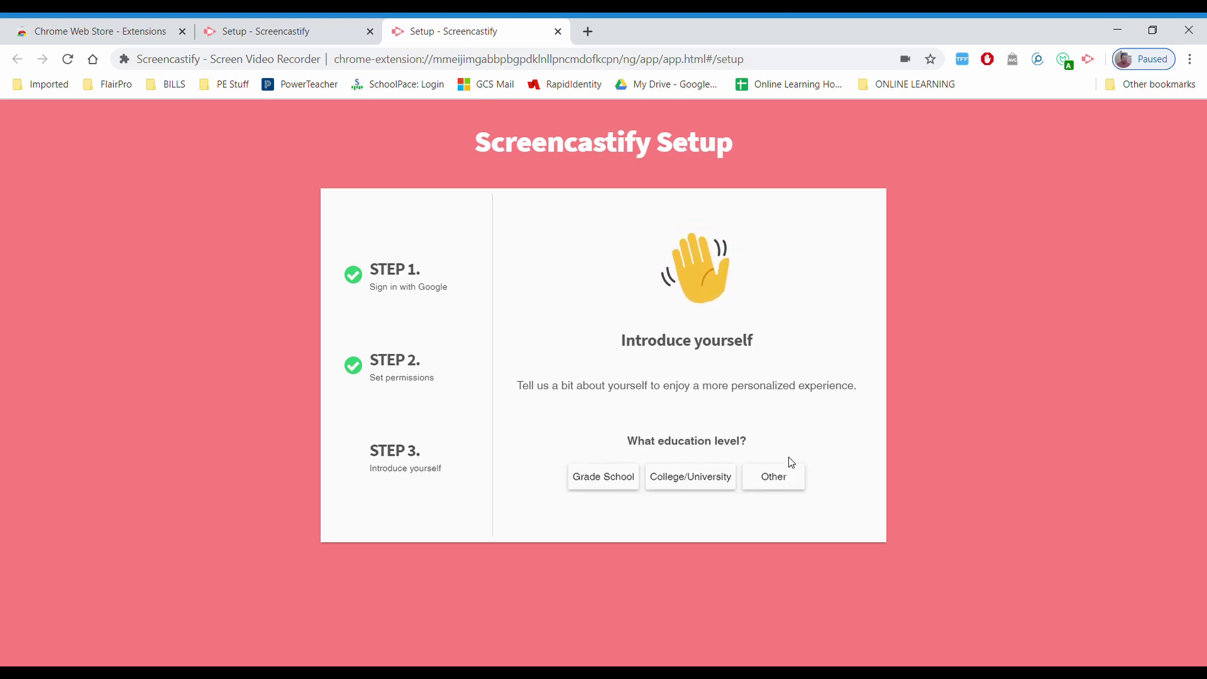
click(605, 484)
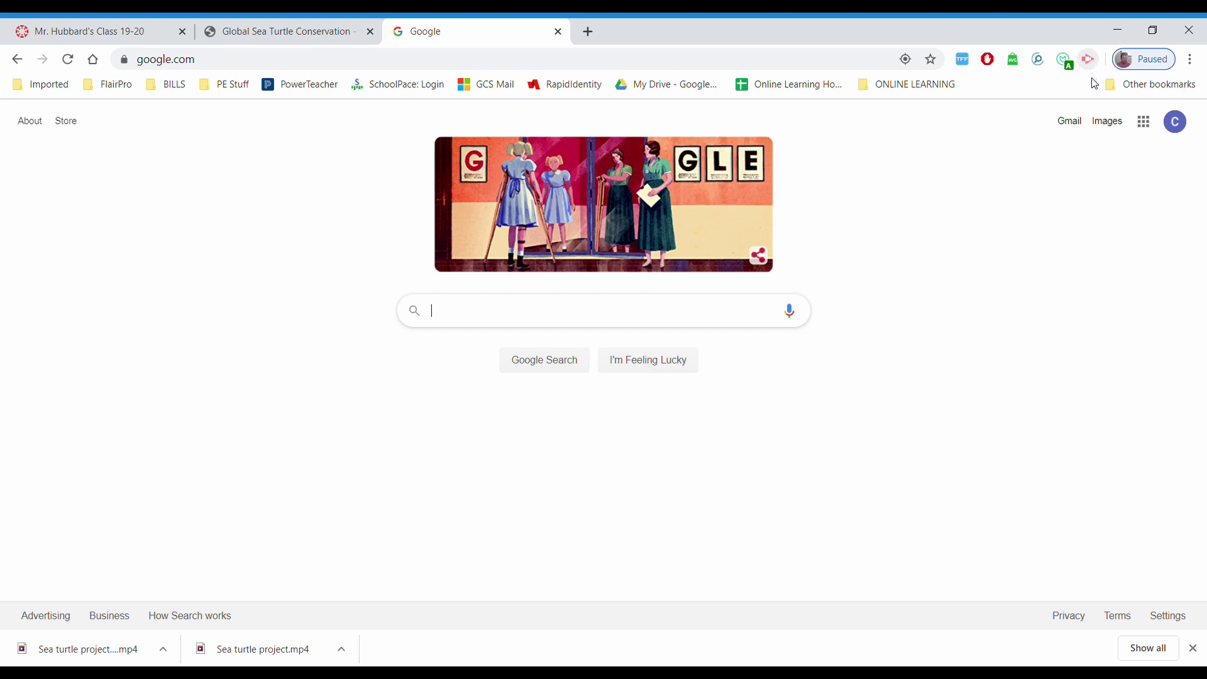
- Start a Screencastify desktop recording with the microphone on and bring up the Global Sea Turtle Conservation page
click(1087, 61)
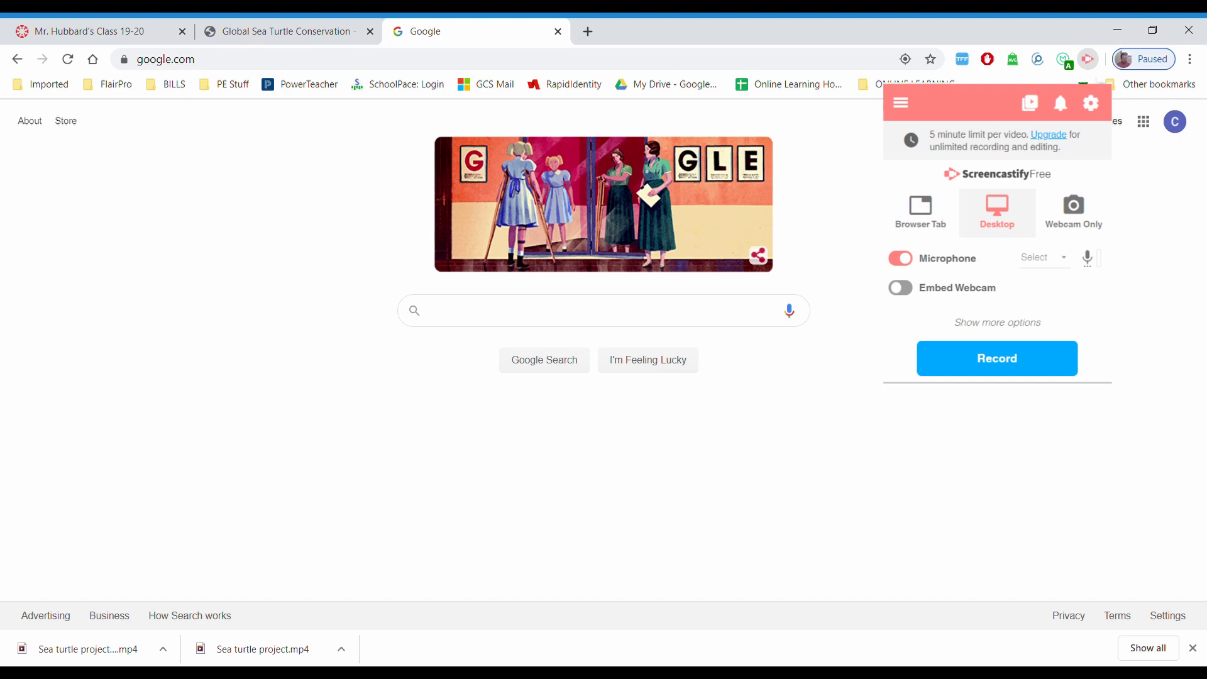
click(984, 346)
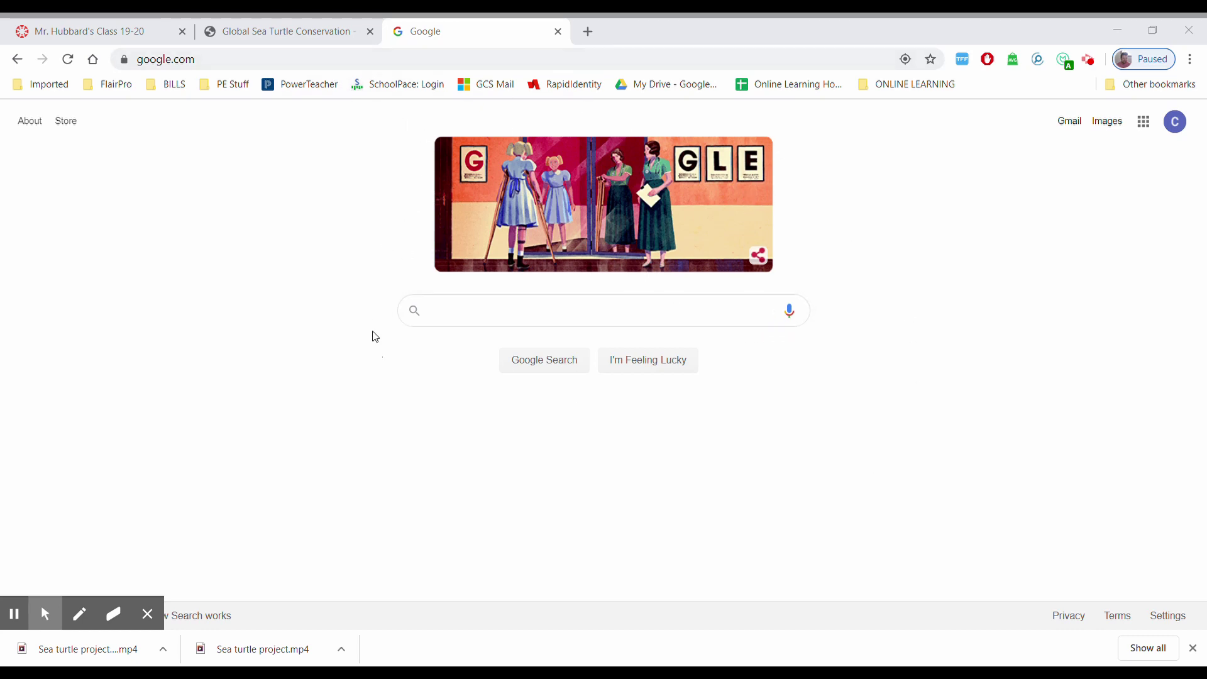
click(265, 36)
- Look over the title banner of The State of the World's Sea Turtles Program page
scroll(337, 404, up, 2)
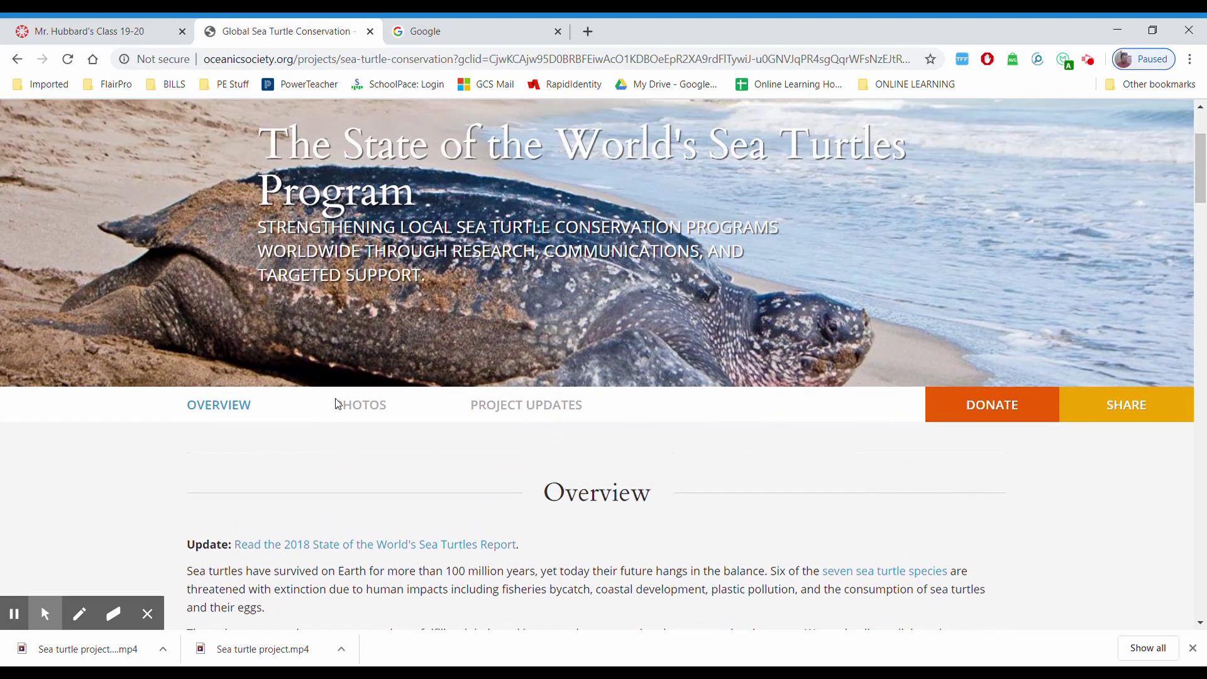
scroll(337, 404, down, 1)
scroll(340, 404, up, 1)
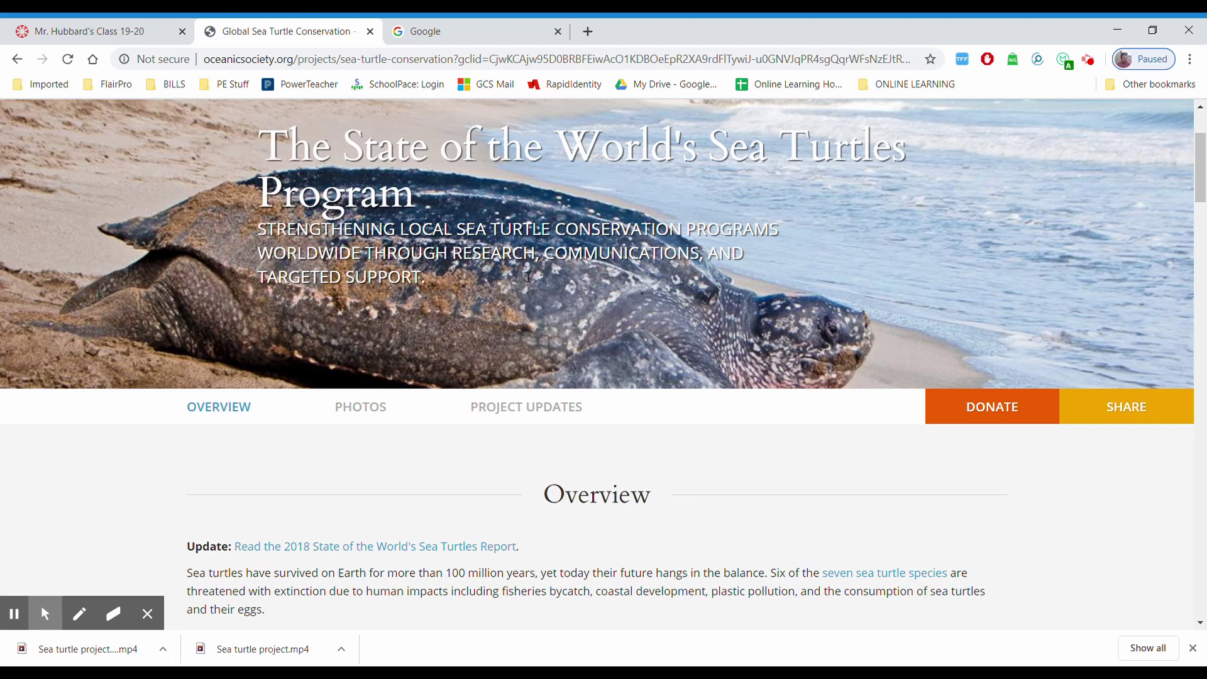
drag(528, 276, 214, 107)
click(576, 335)
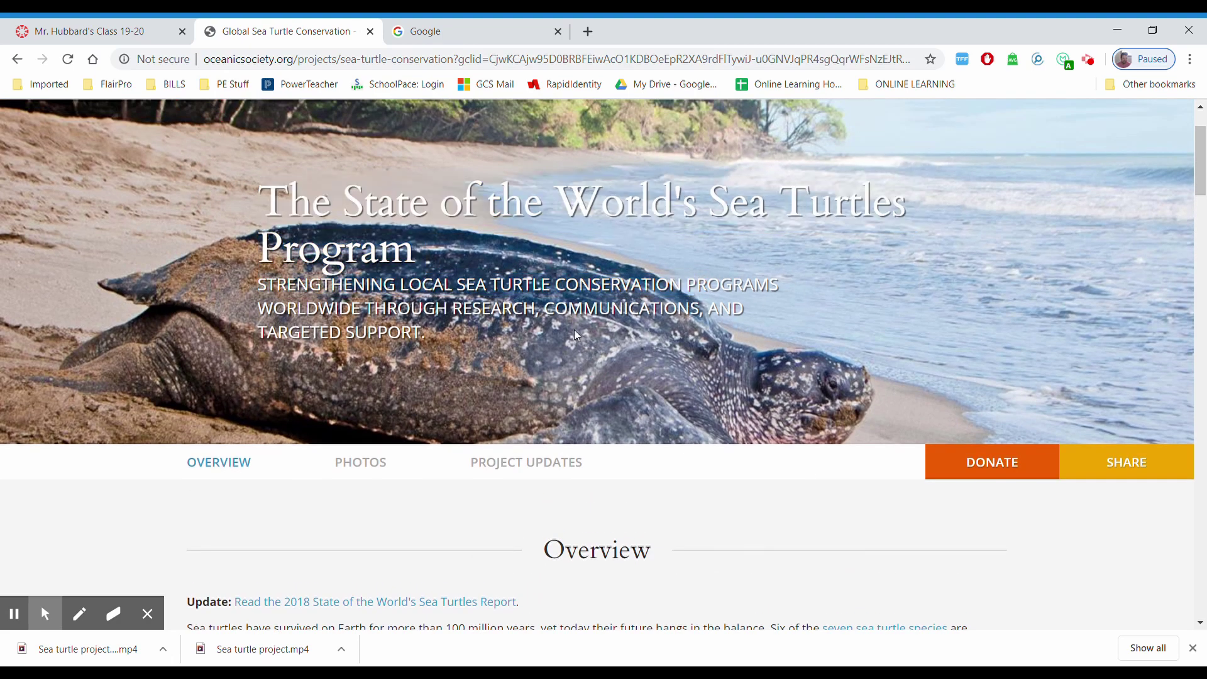
- Highlight "Sea turtles have survived on Earth for more than 100 million years," in the Overview section
scroll(576, 335, down, 5)
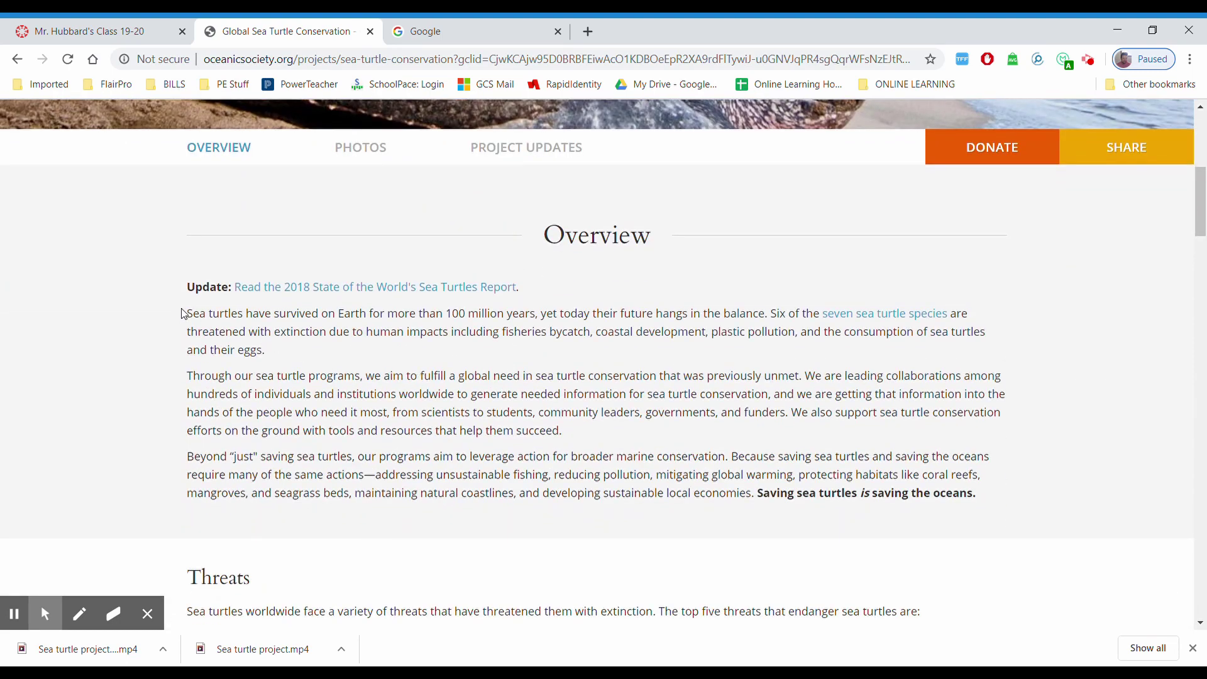
drag(184, 313, 229, 314)
scroll(262, 350, down, 3)
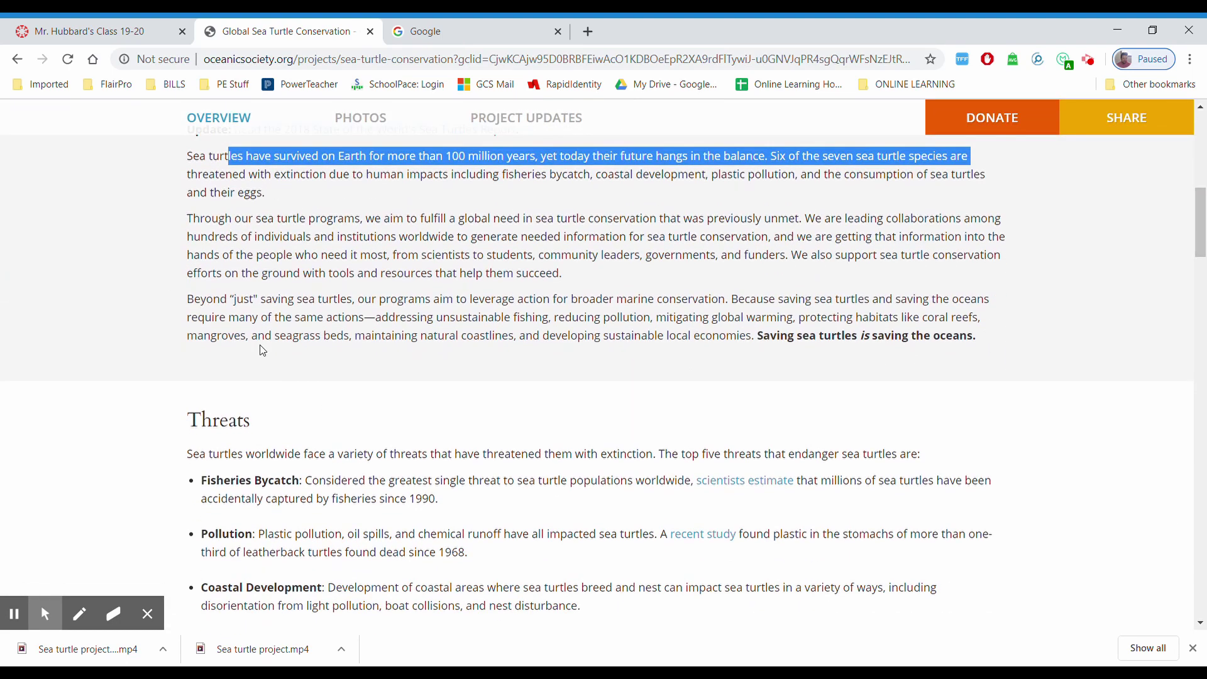
scroll(263, 350, up, 1)
click(217, 301)
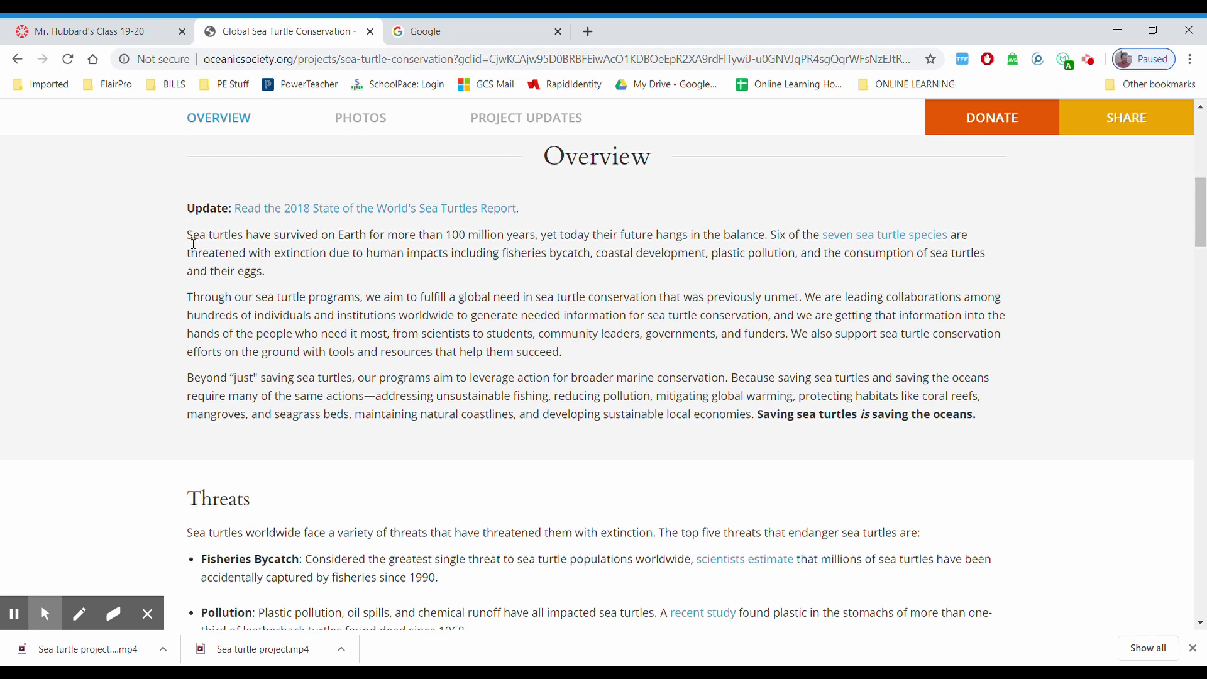
drag(193, 242, 542, 235)
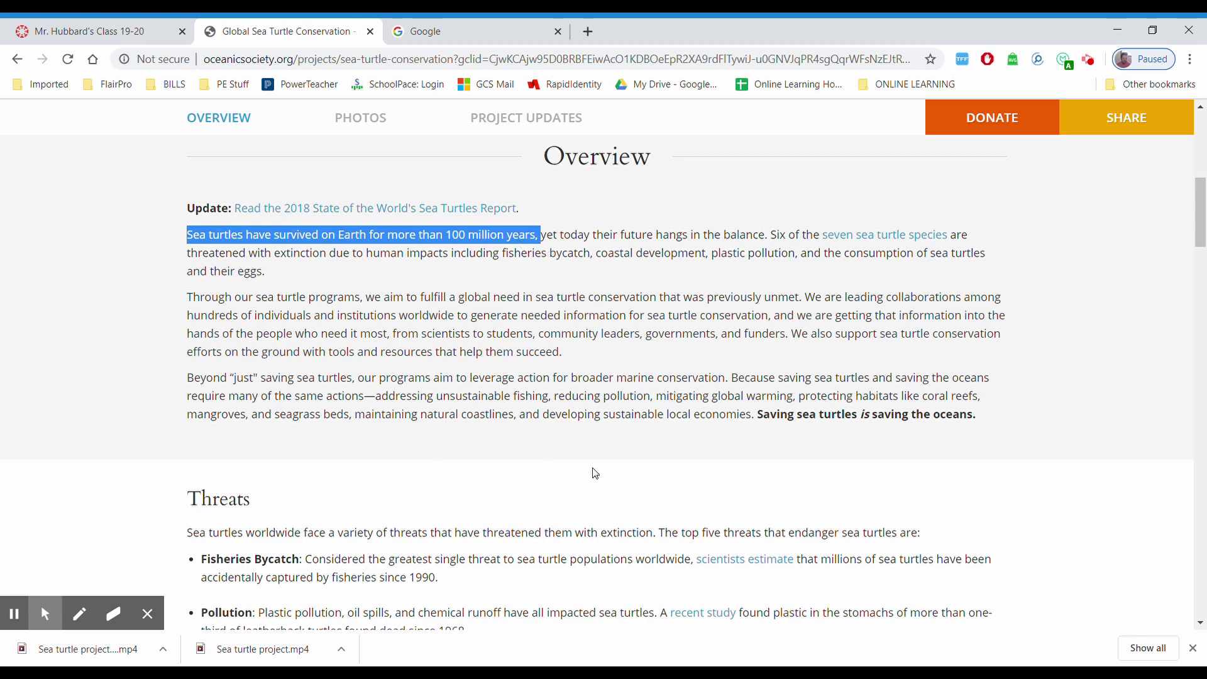
- Return to the start of the sea turtle page and stop the desktop recording
scroll(905, 423, up, 3)
scroll(944, 422, up, 5)
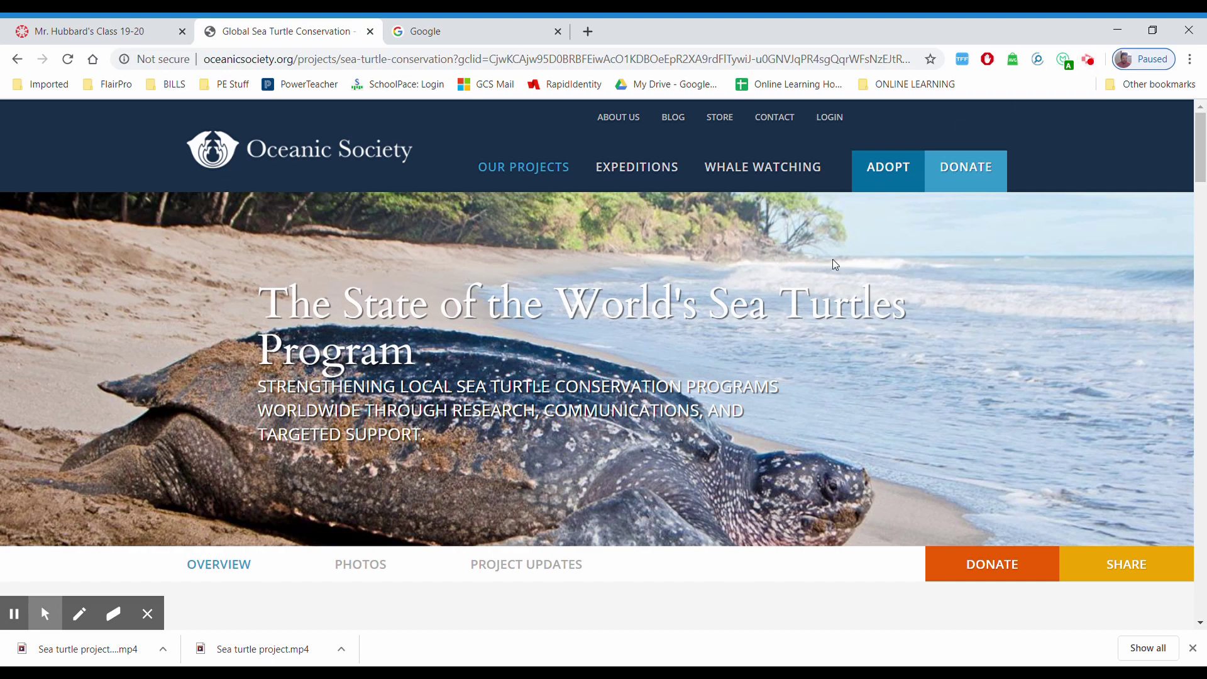
click(1091, 61)
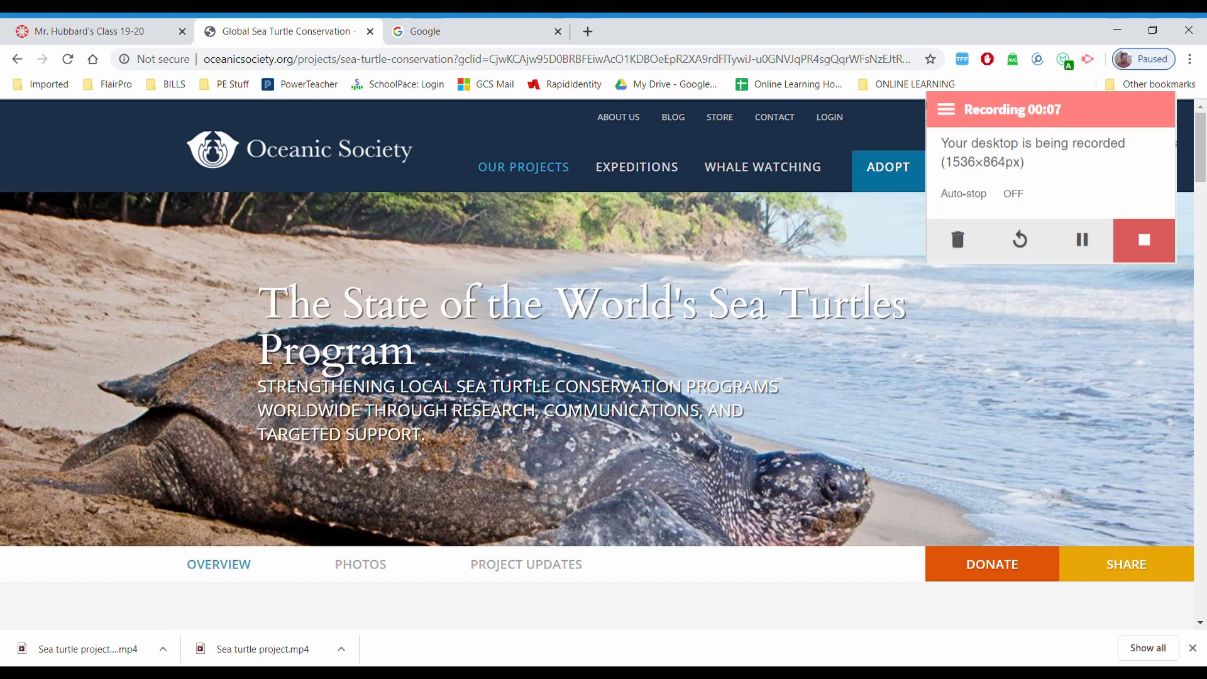
click(1144, 239)
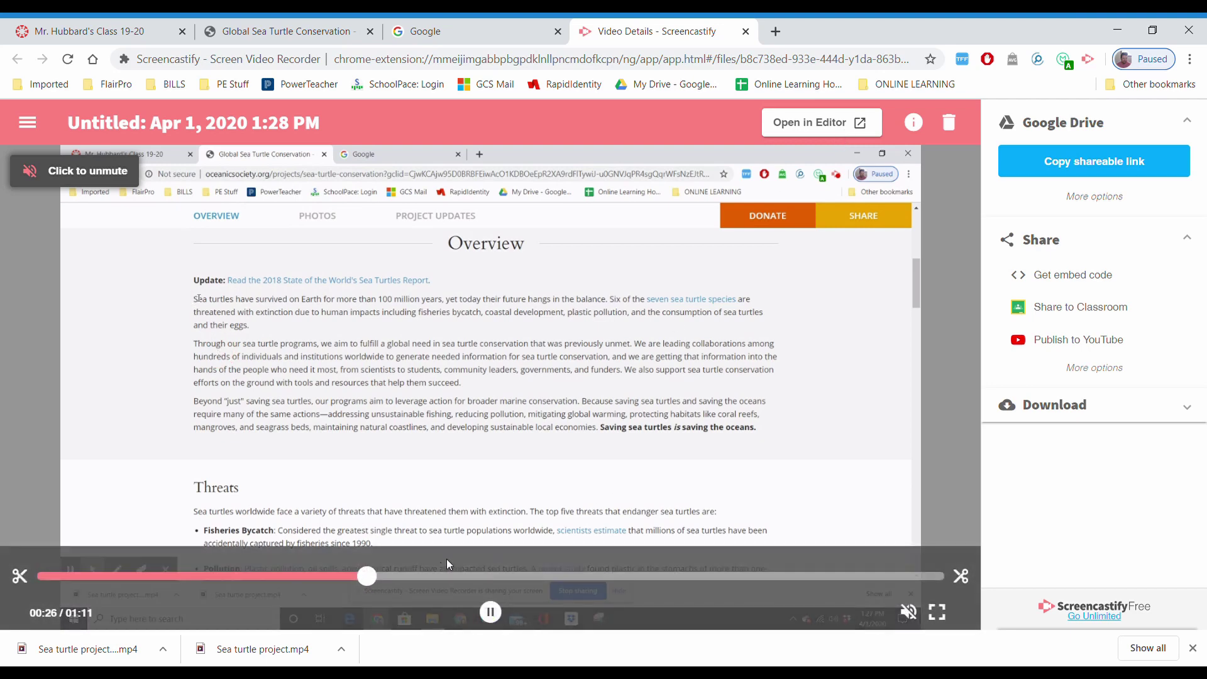
- Pause the recording's playback, show its download options, and copy its shareable Google Drive link
click(491, 611)
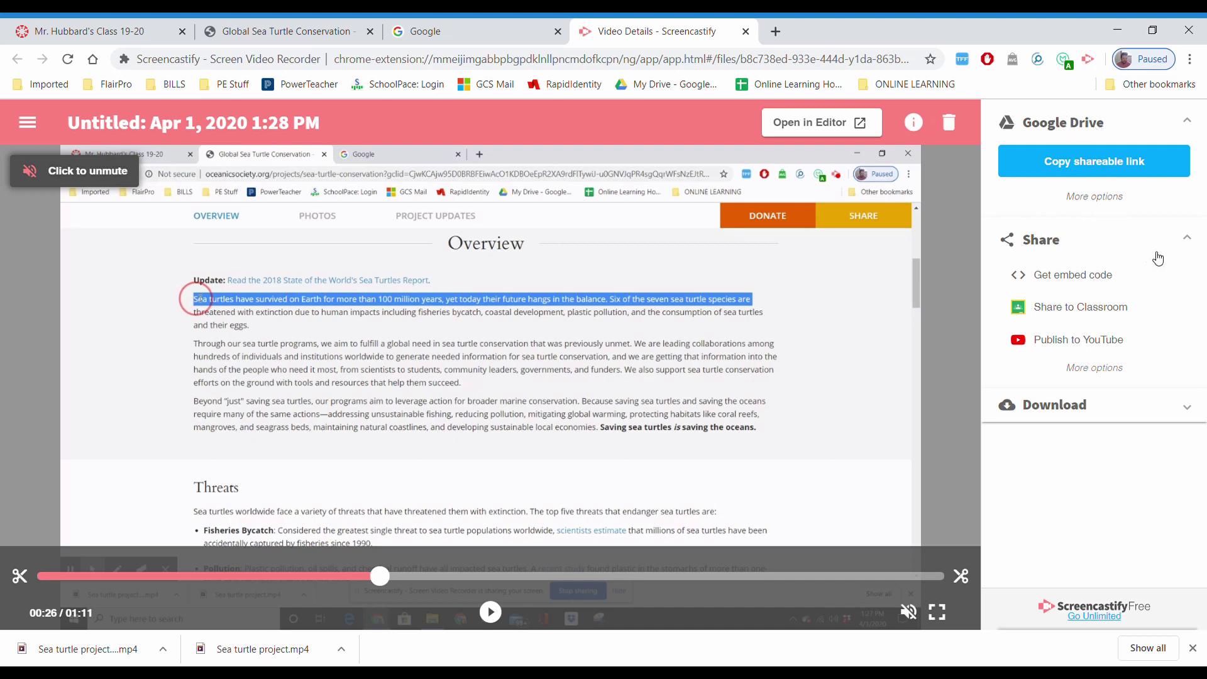
click(1185, 410)
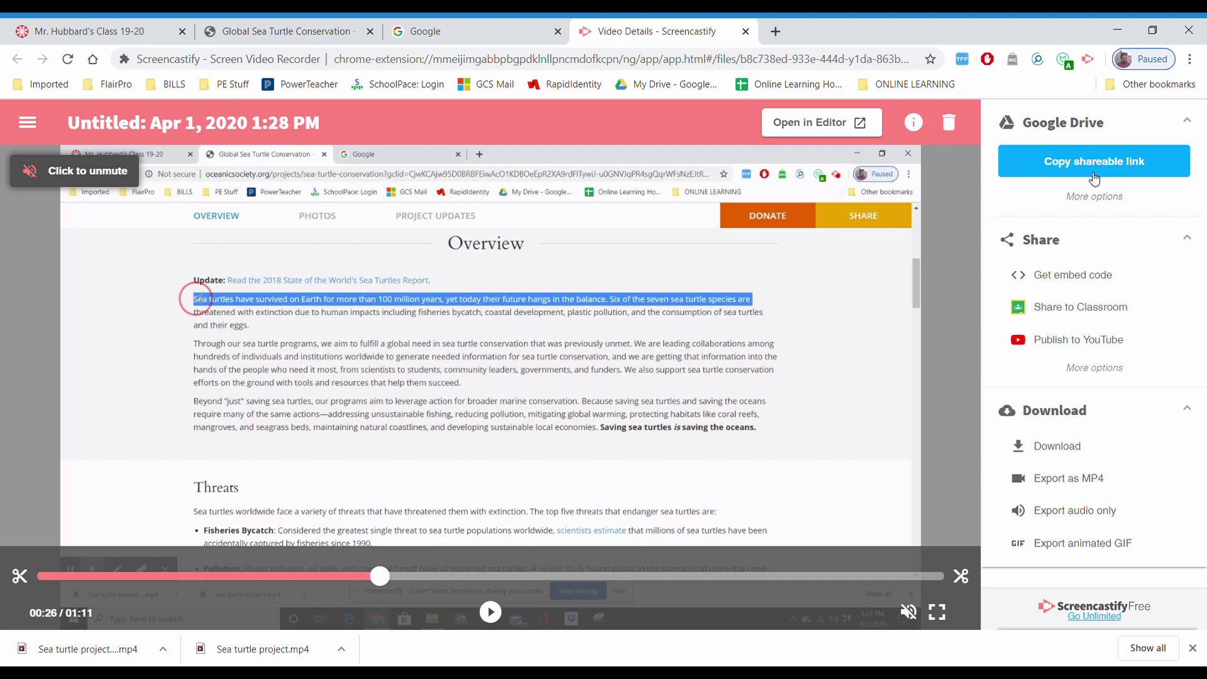
click(1054, 170)
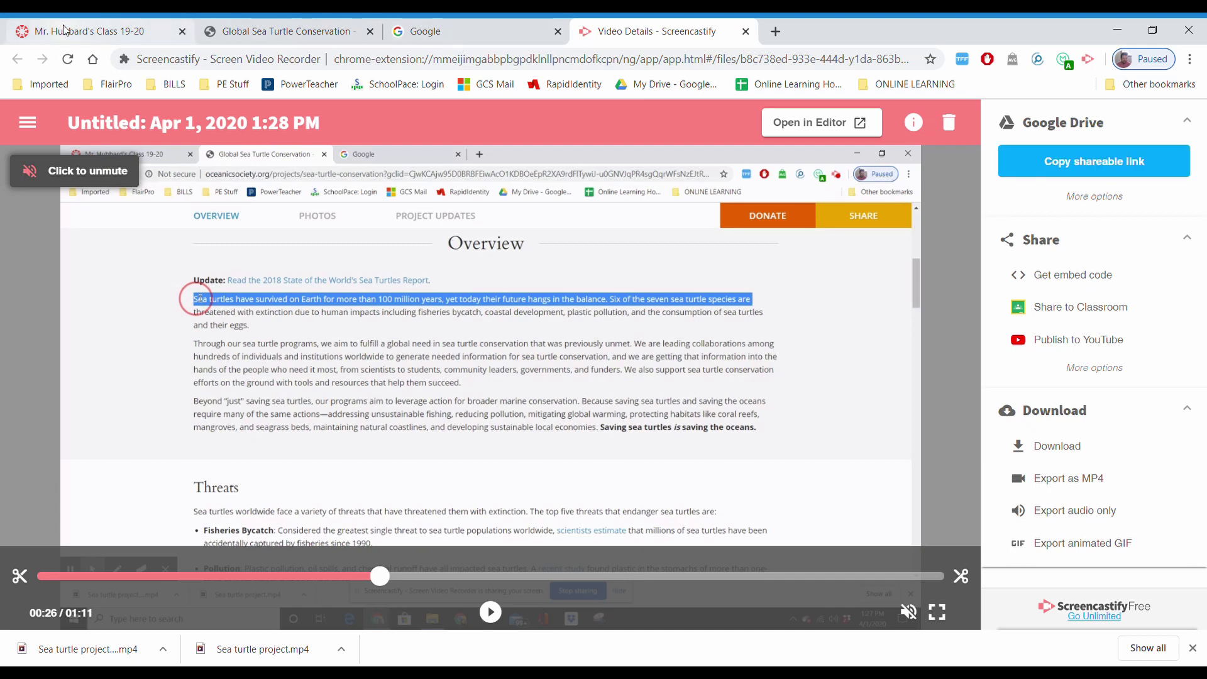
- Open the TEST-2 page of the Canvas course for editing and delete its Sea turtle project.mp4 link
click(88, 31)
click(269, 289)
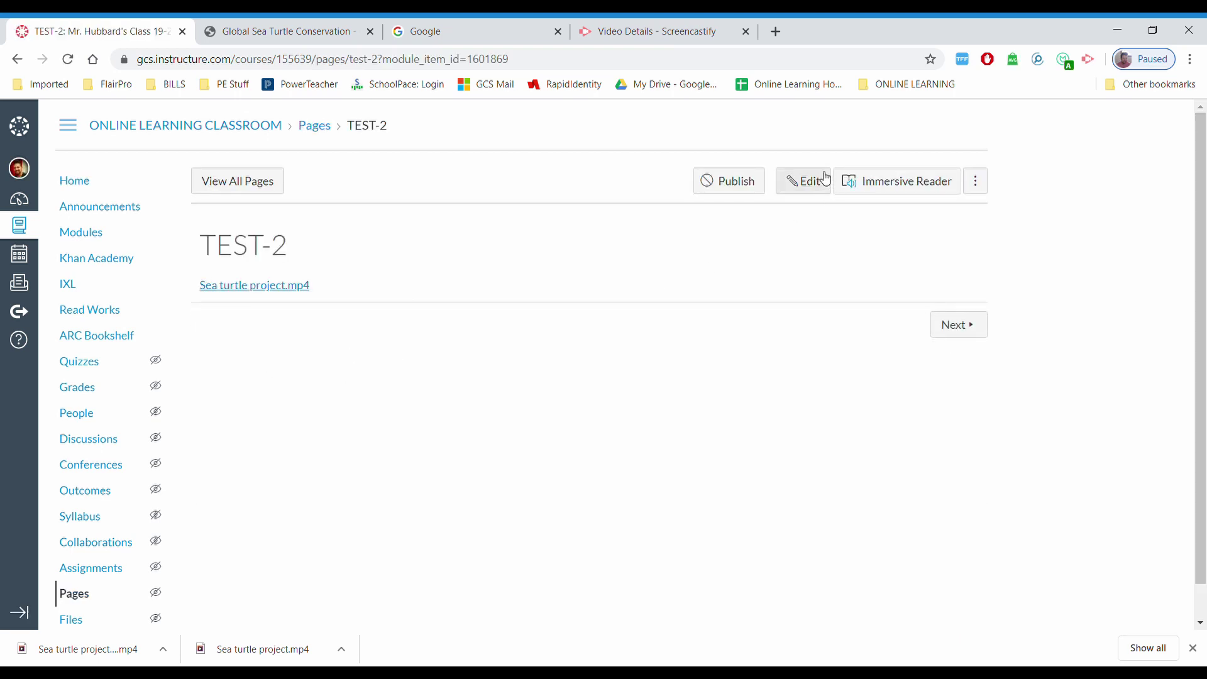
click(799, 181)
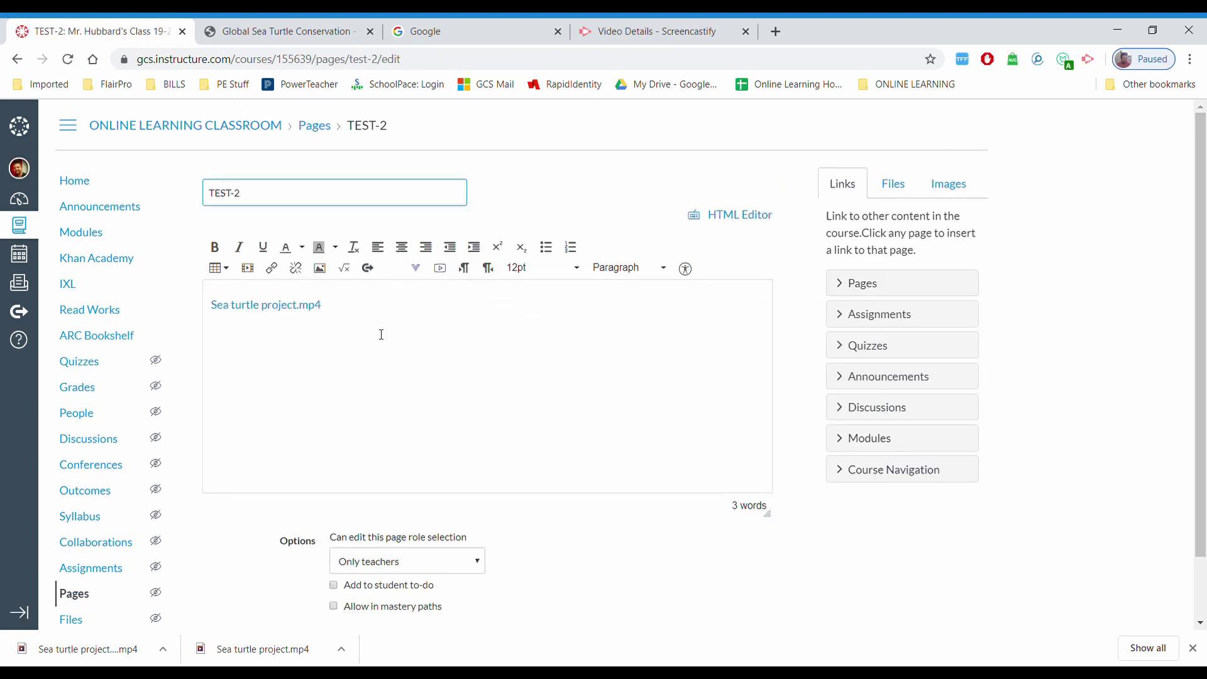
drag(321, 305, 168, 306)
key(Delete)
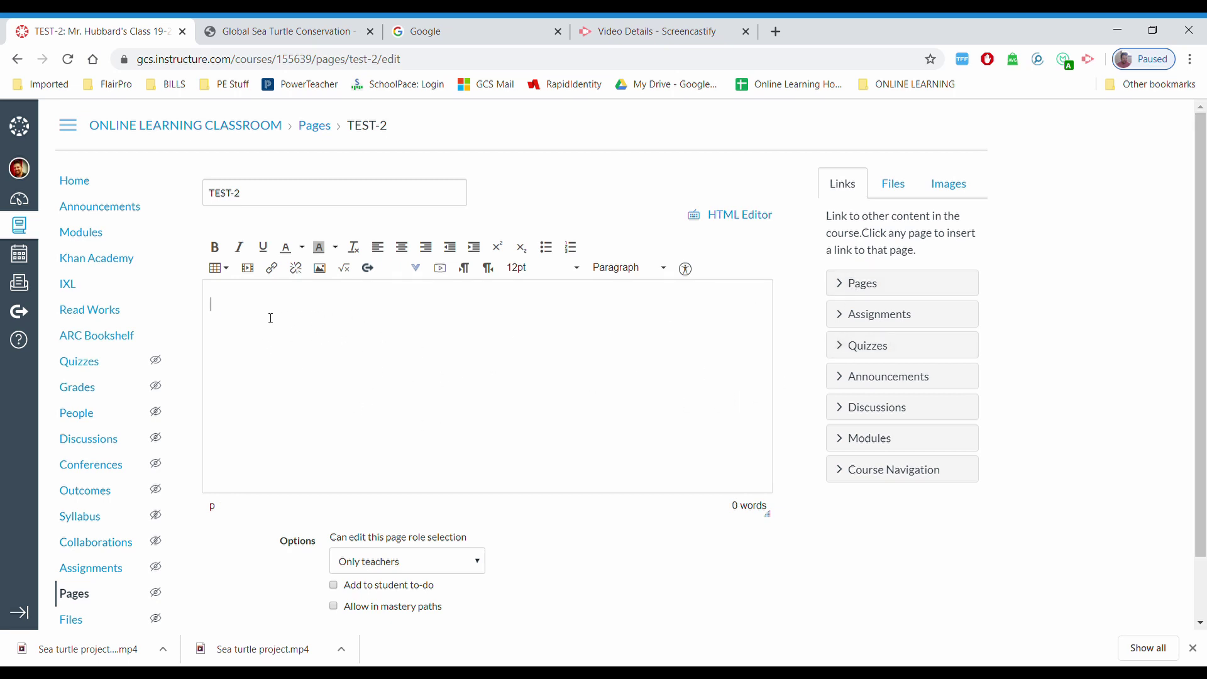
- Add the text "Sea Turtle read aloud" to the TEST-2 page and link it to the recording's copied Google Drive URL
text(Sea Ture)
drag(337, 306, 219, 309)
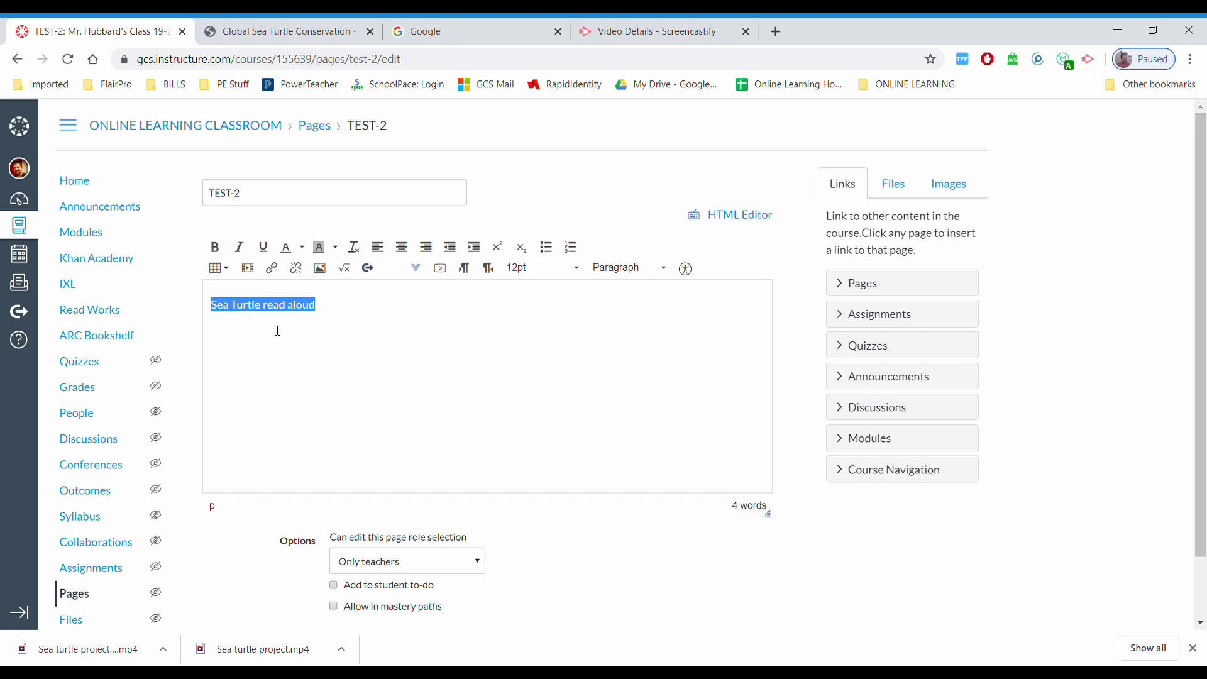
click(271, 268)
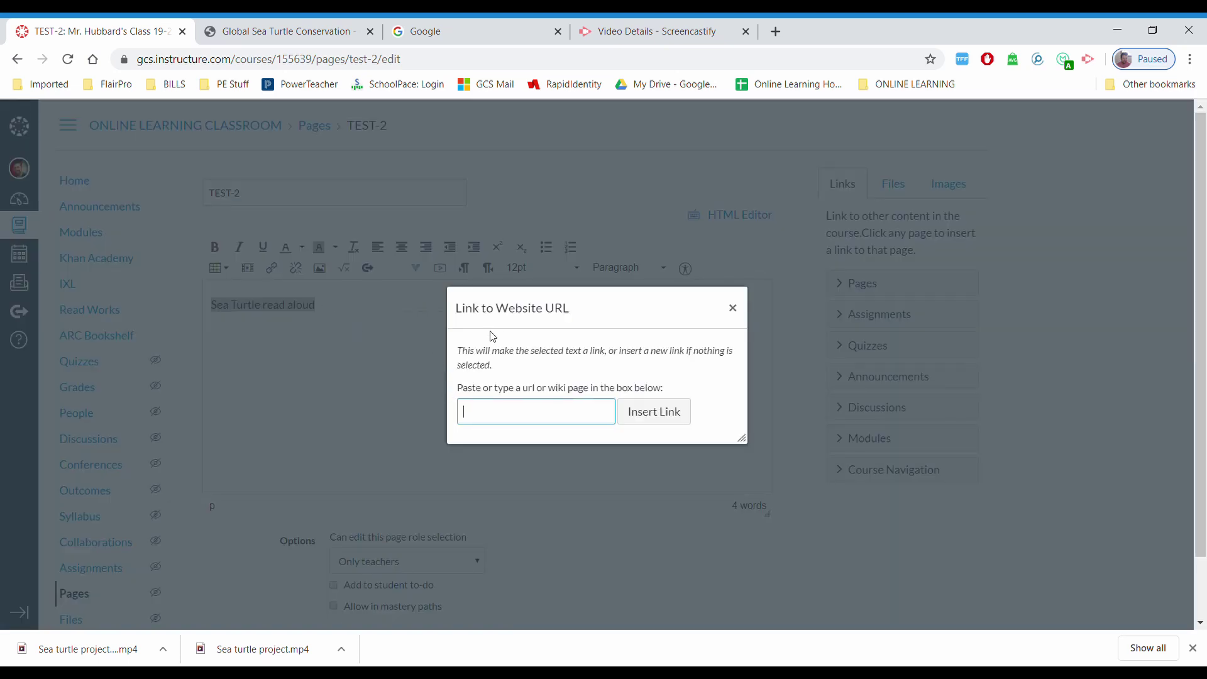
key(ctrl+v)
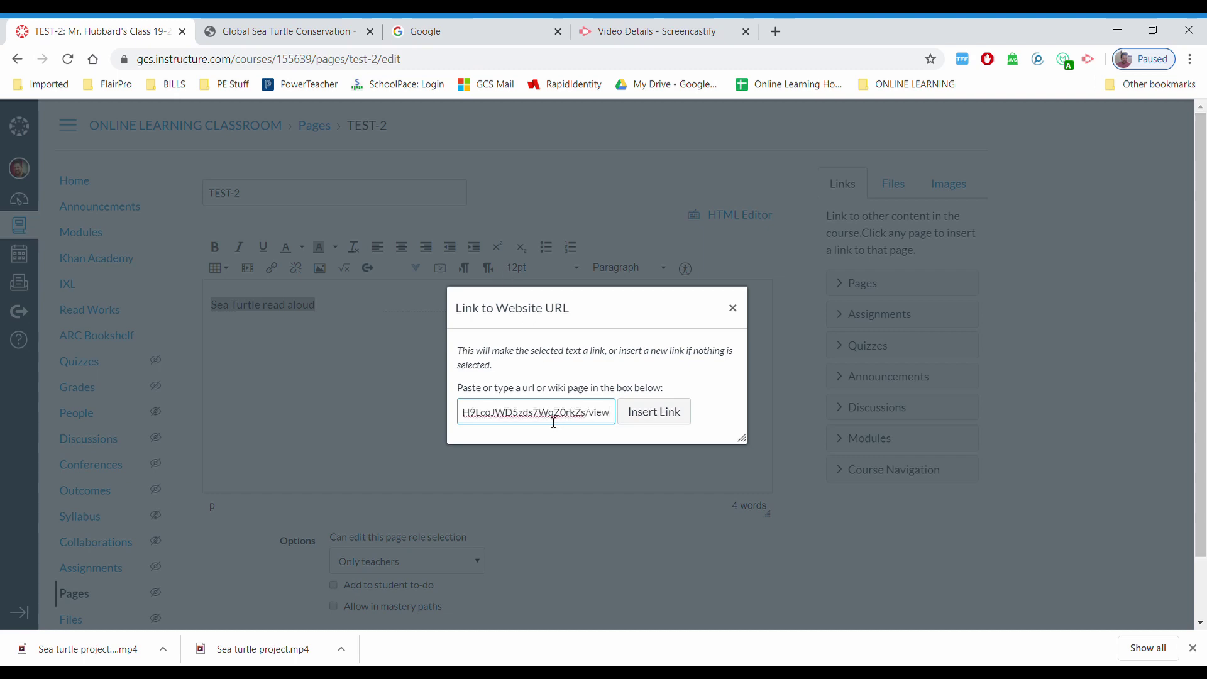
click(654, 35)
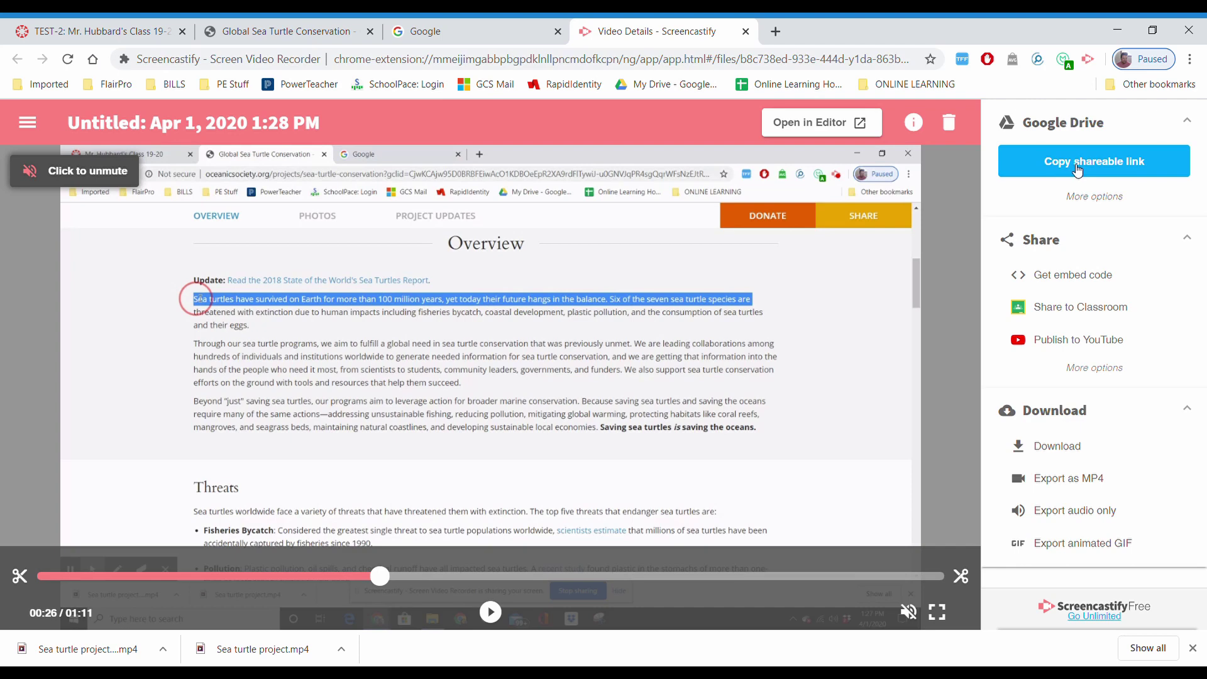
click(93, 30)
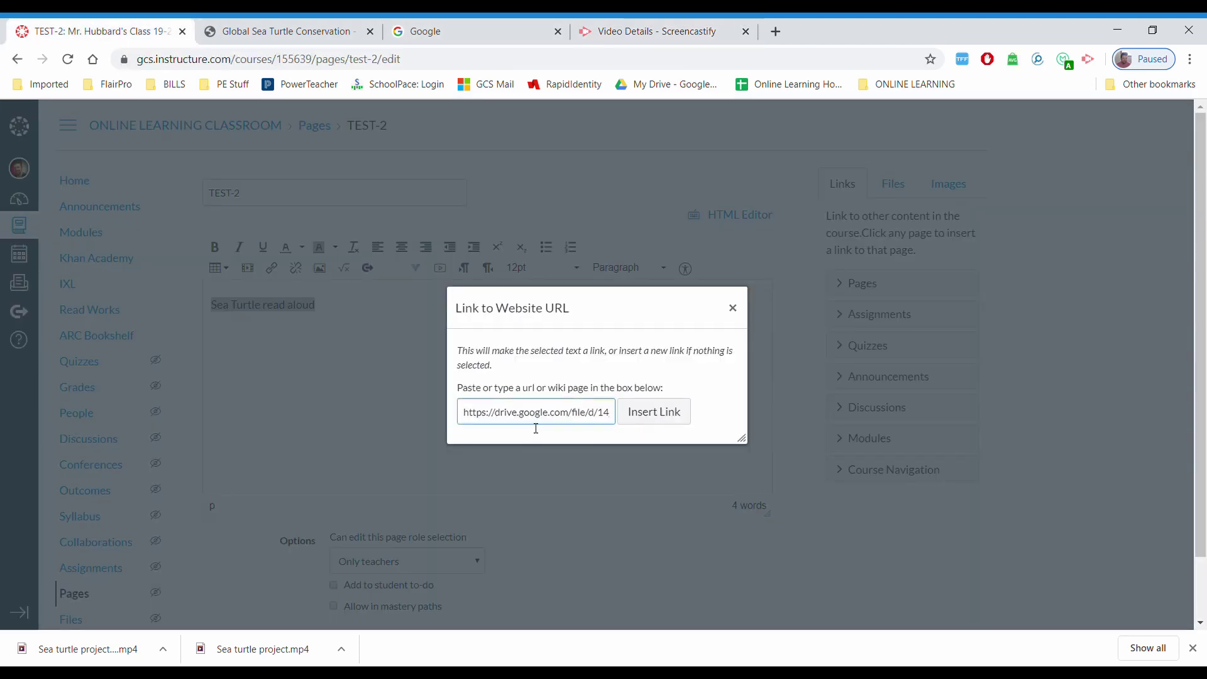
click(653, 411)
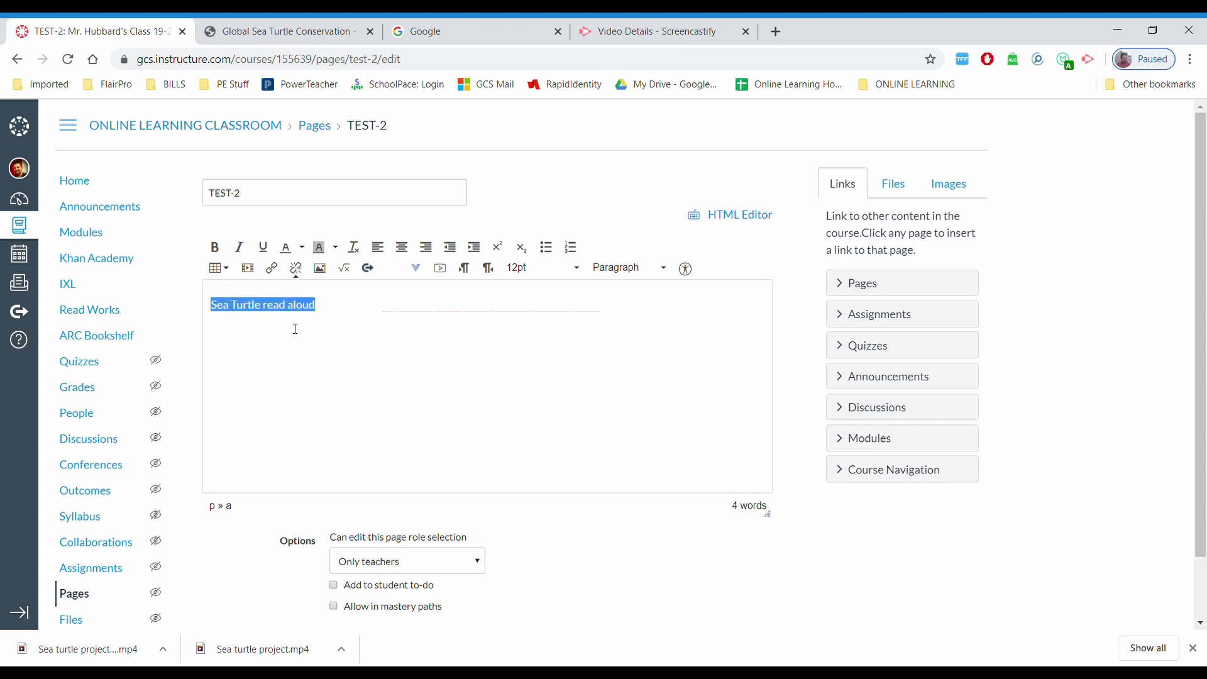
click(326, 333)
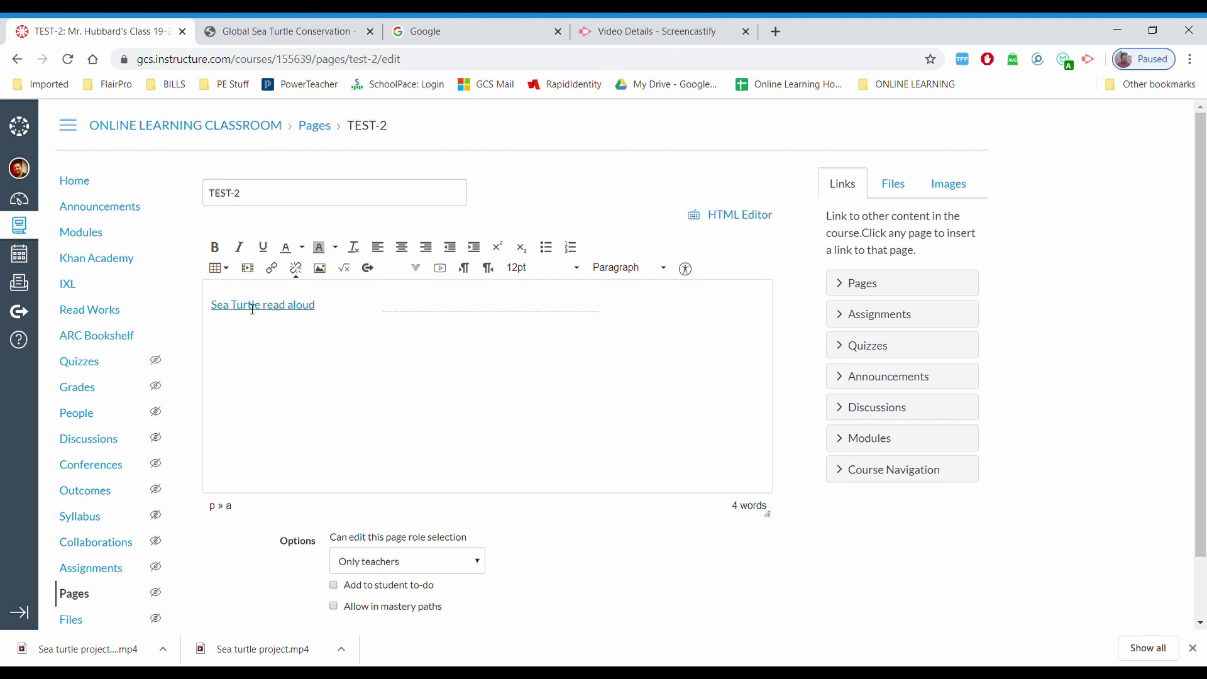
- Save the TEST-2 page, test its Sea Turtle read aloud link, and close the opened recording
scroll(634, 529, down, 1)
scroll(691, 565, down, 2)
click(756, 597)
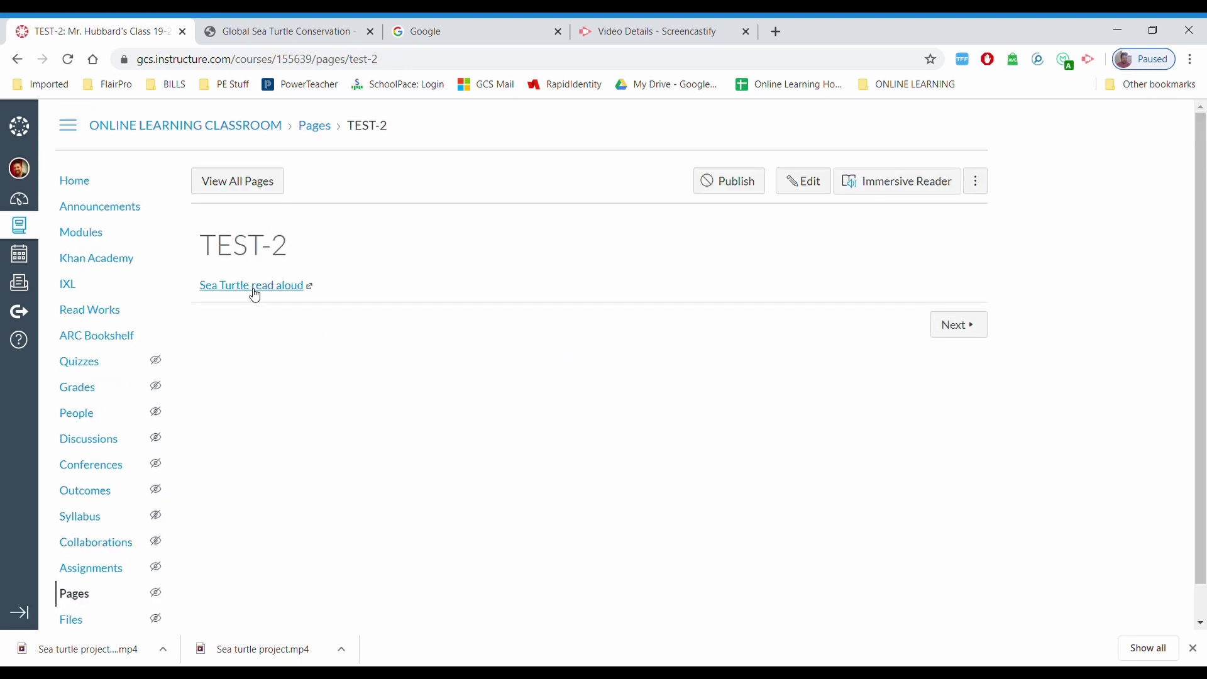
click(251, 287)
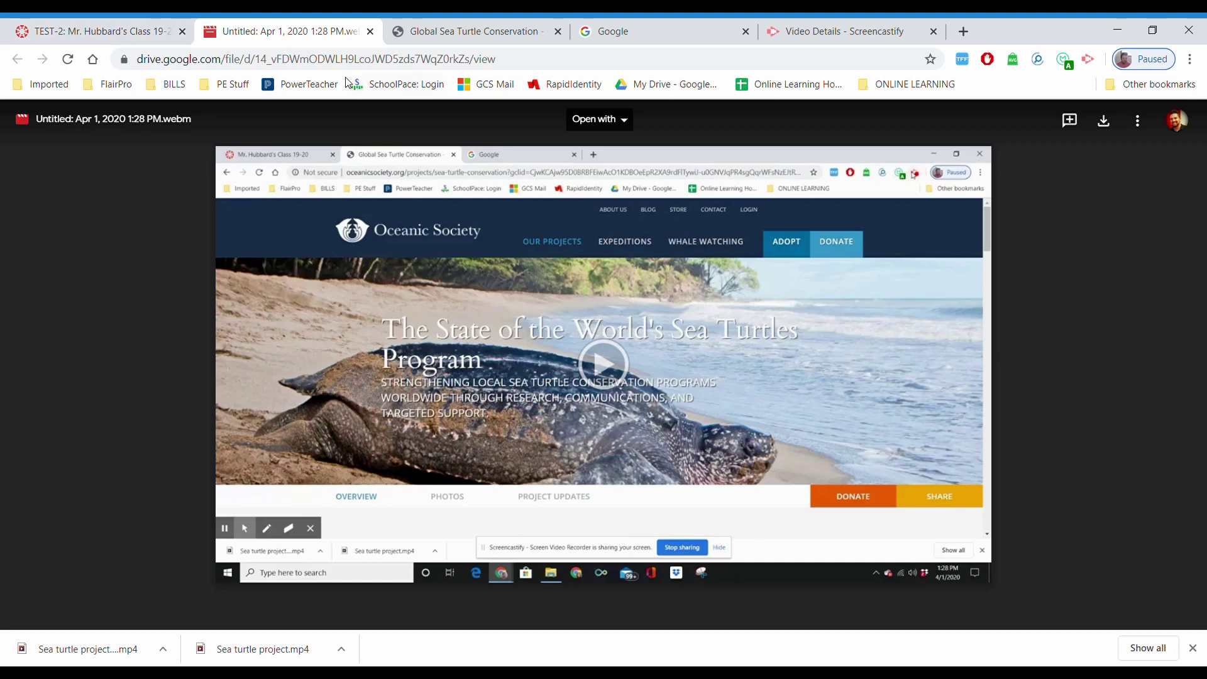
click(370, 33)
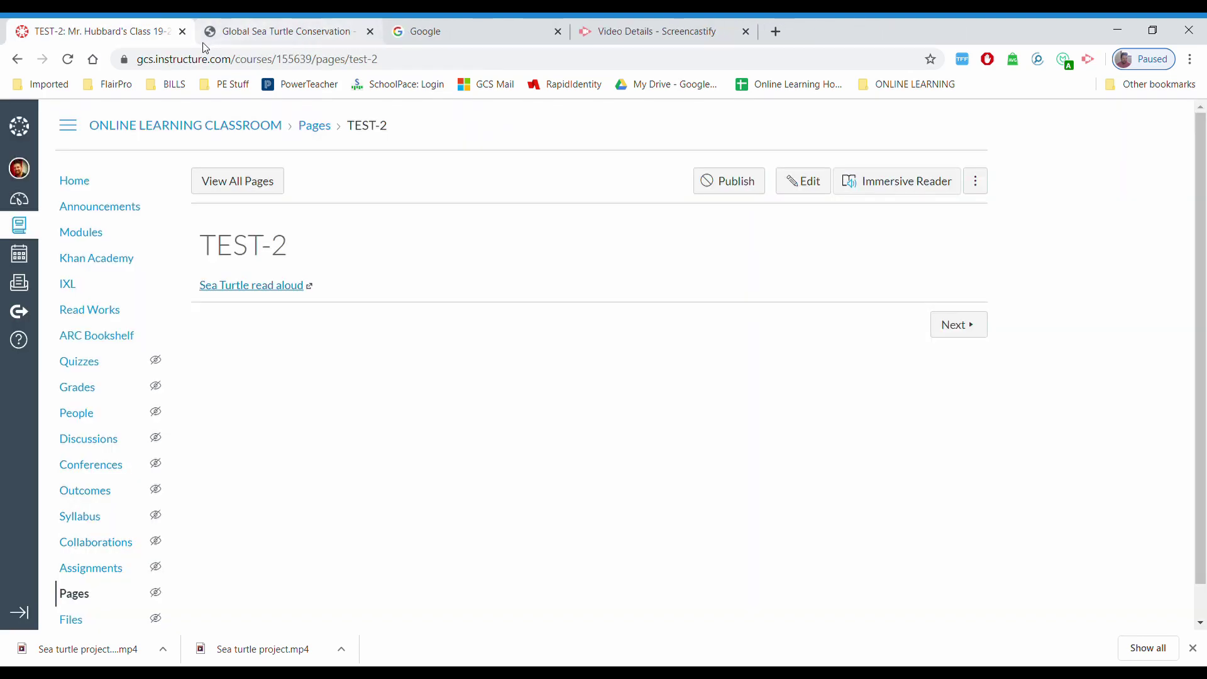
- Switch to Screencastify and export the sea turtle recording as MP4 without converting it to a fixed frame rate
click(694, 33)
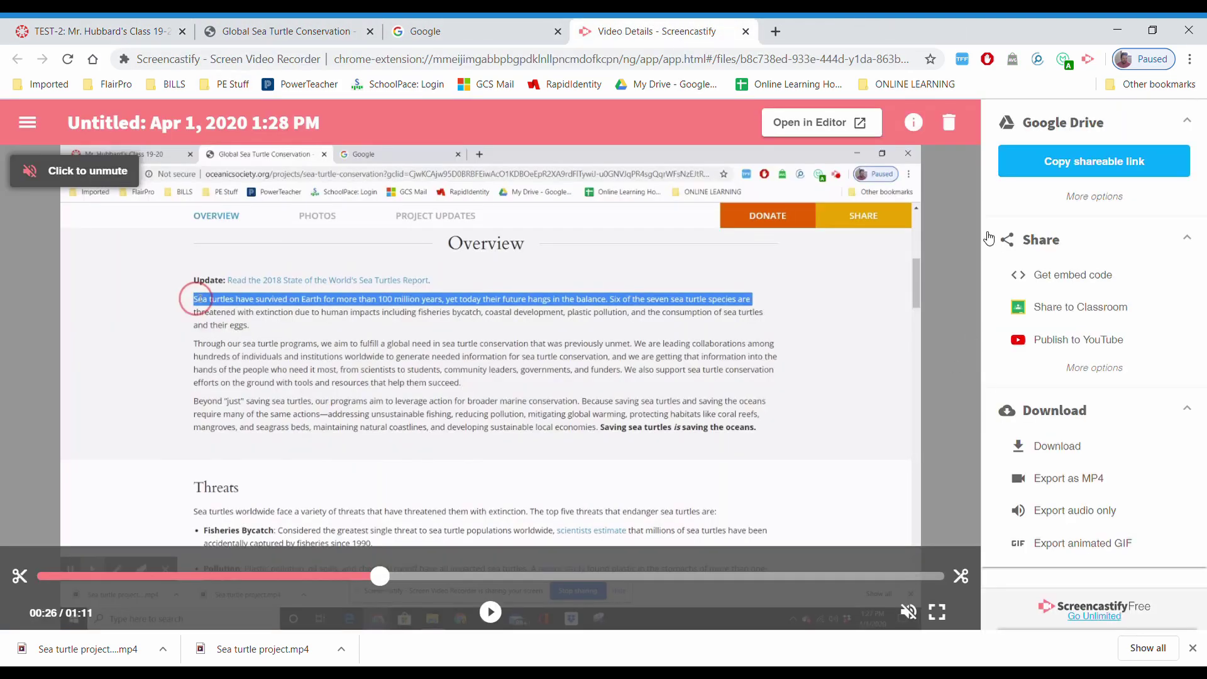
click(647, 240)
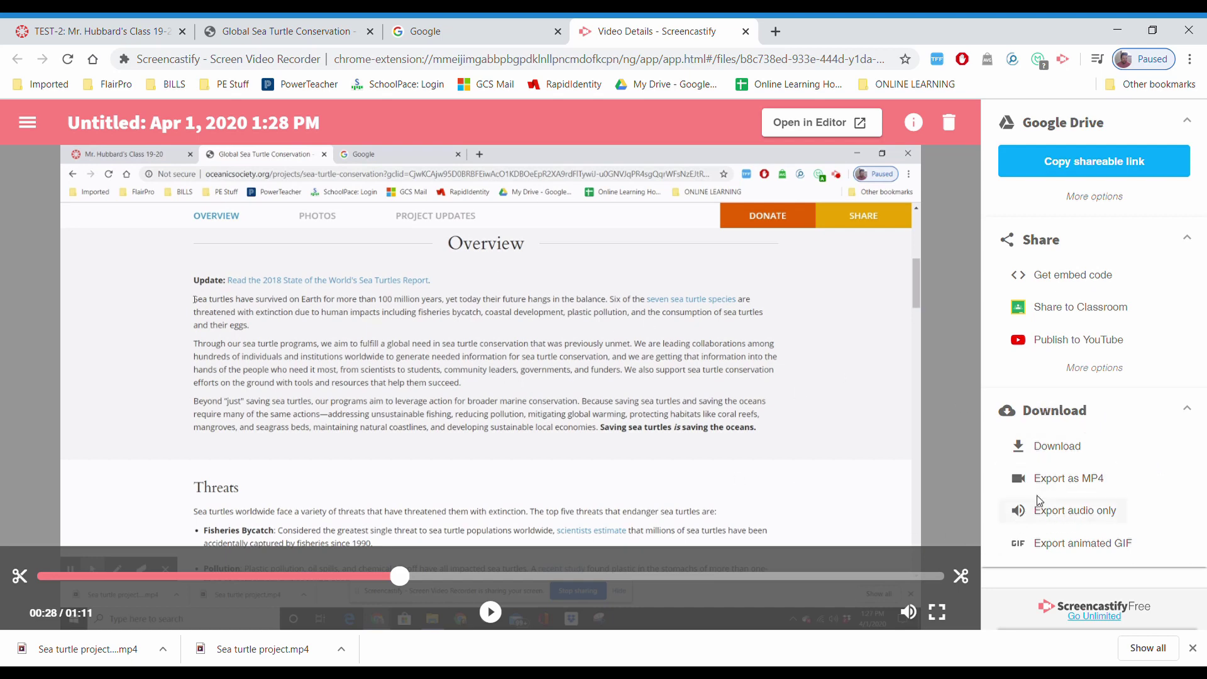
click(1071, 485)
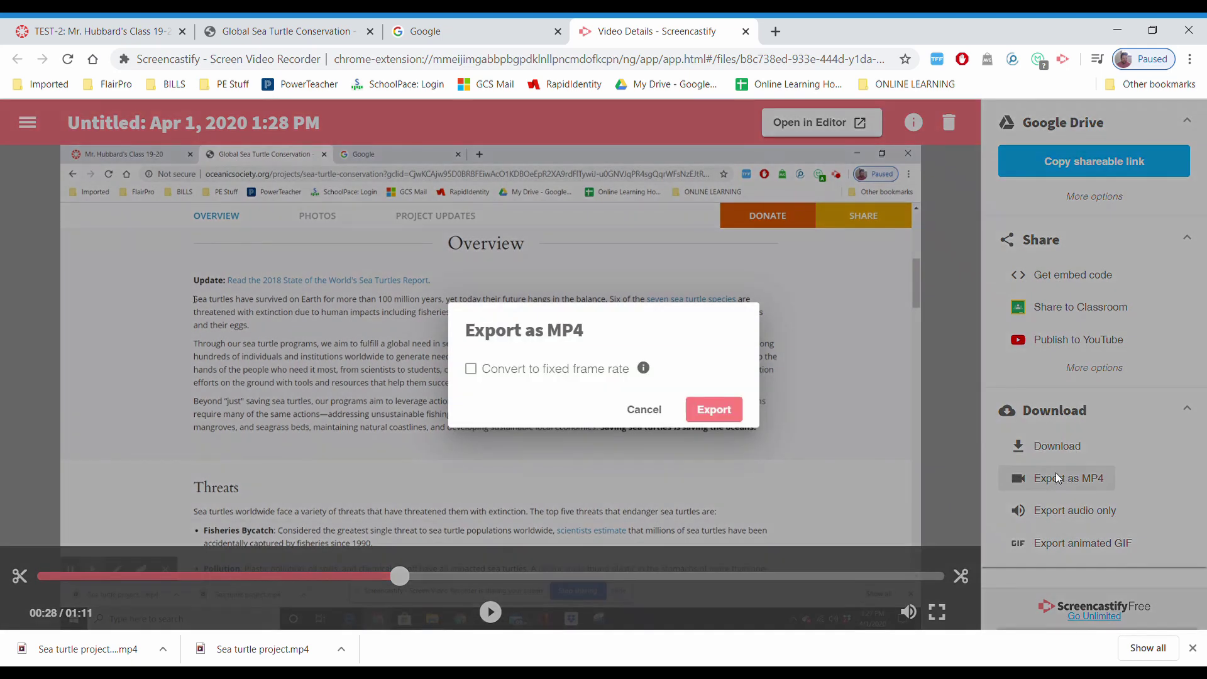
click(497, 370)
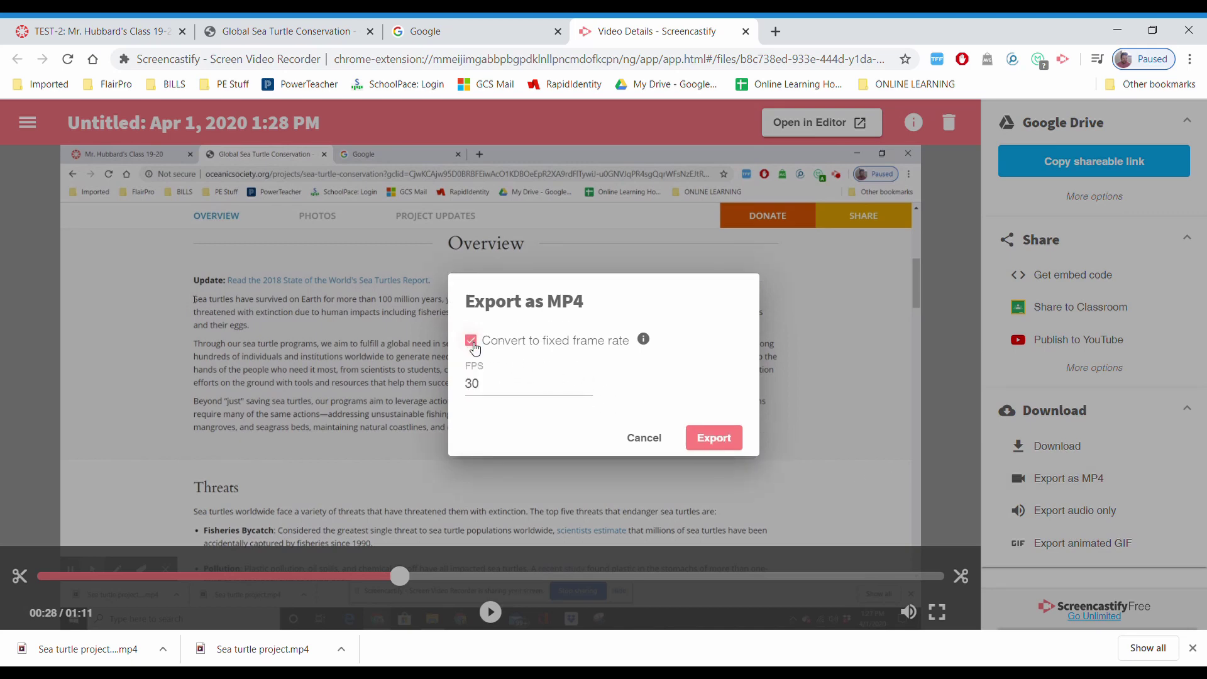
click(468, 340)
click(711, 410)
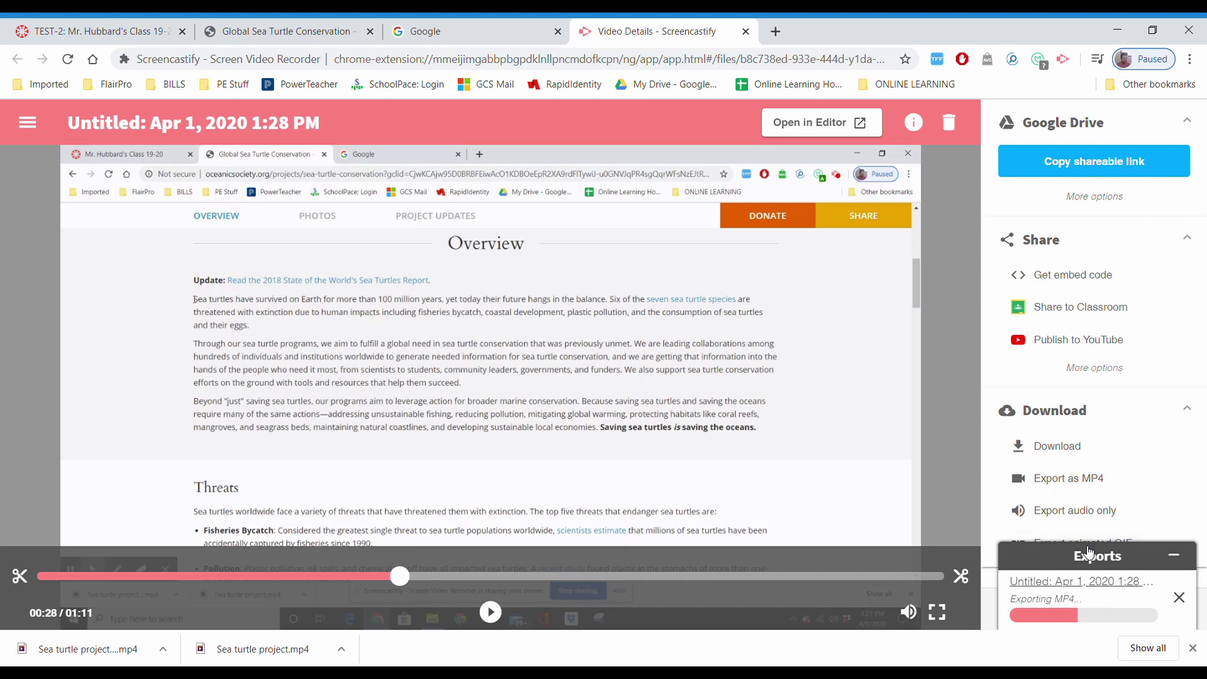
click(1054, 171)
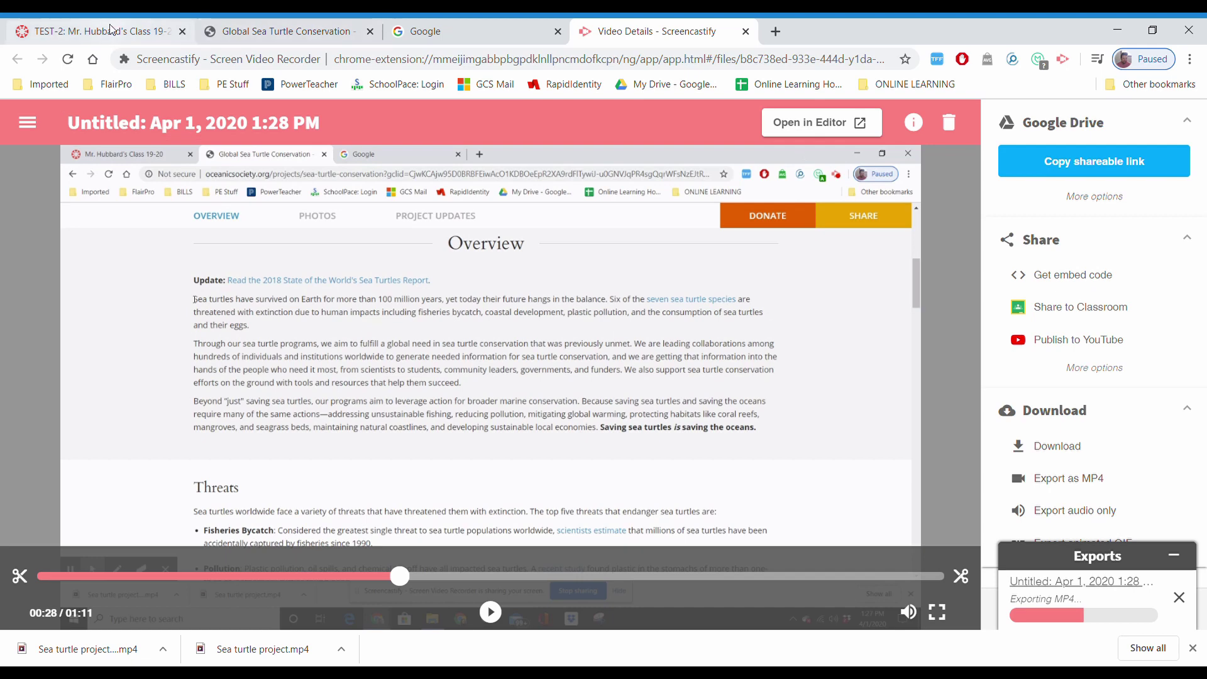
click(113, 32)
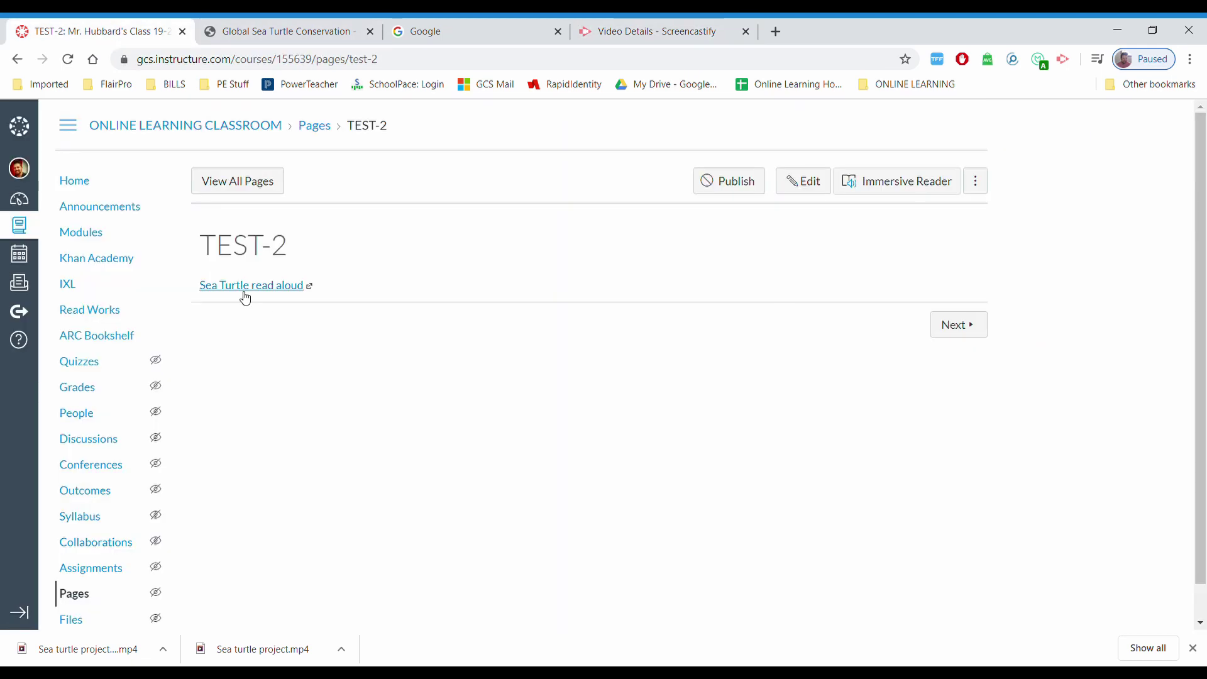
click(632, 32)
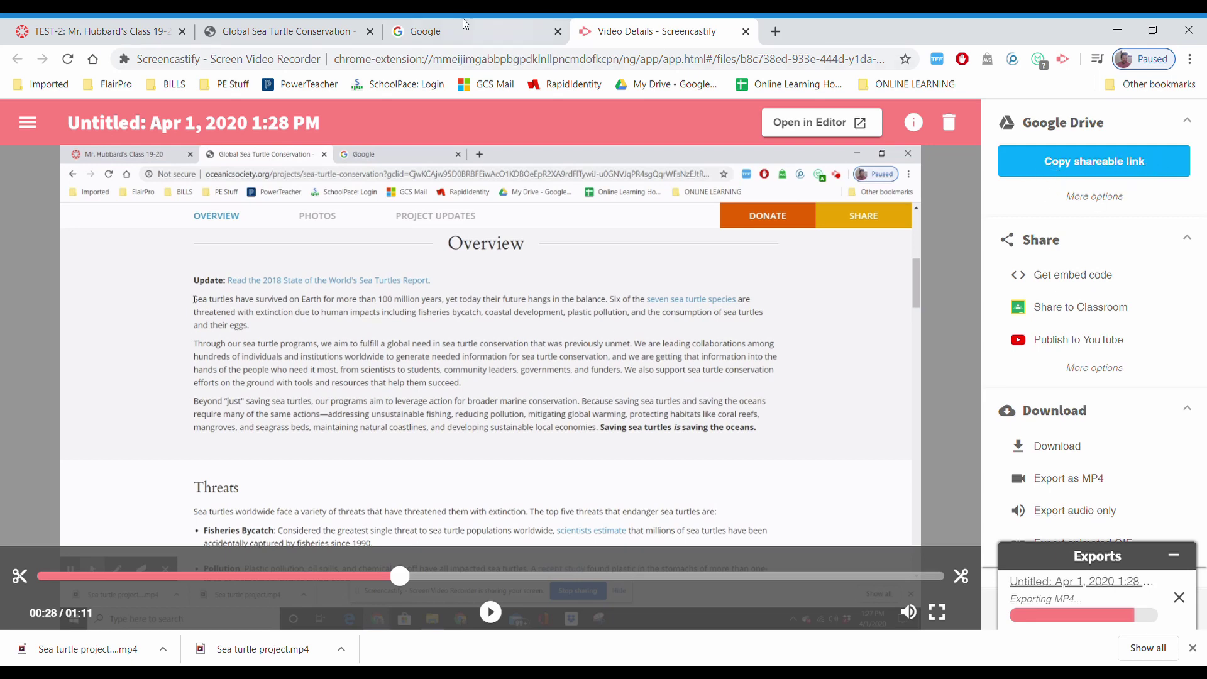
click(62, 32)
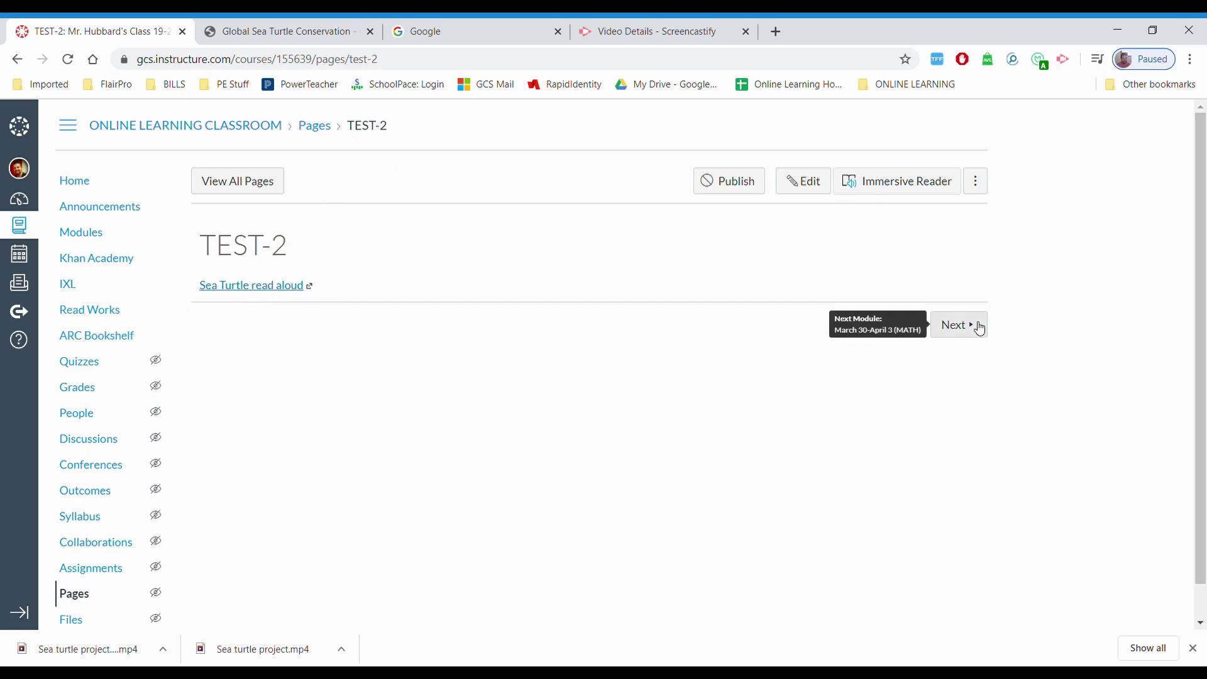
- Change the recording's Google Drive visibility to Public in Screencastify and check the sharing options
click(660, 31)
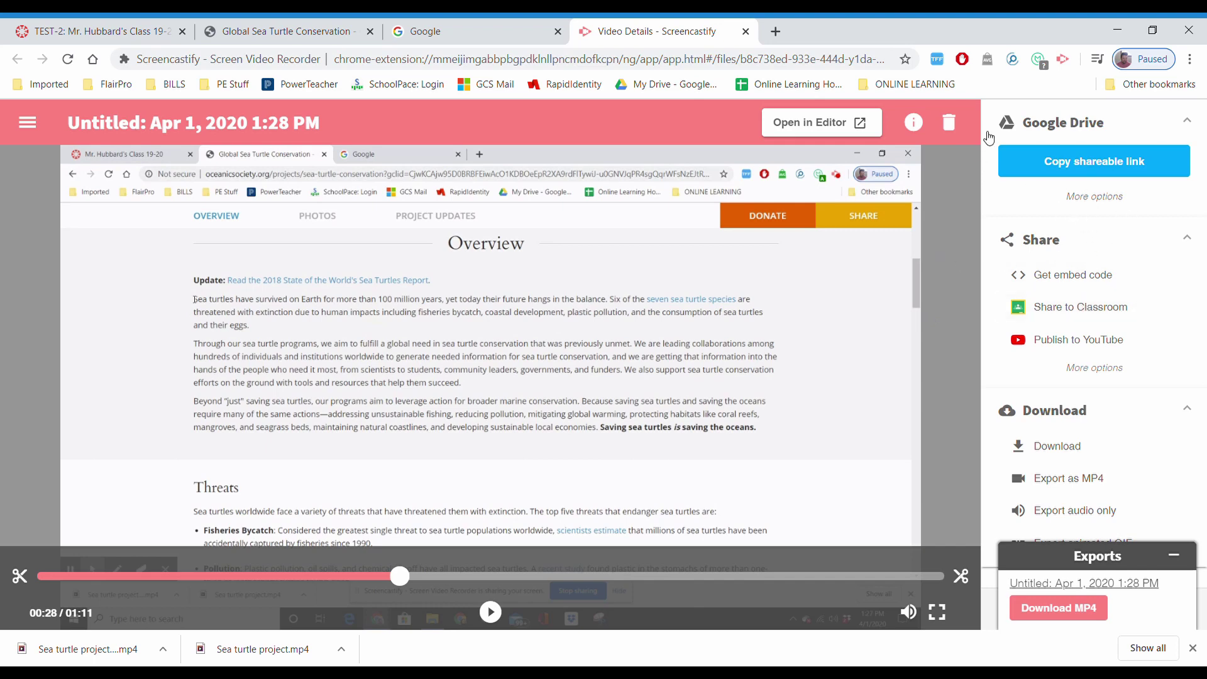
click(1108, 196)
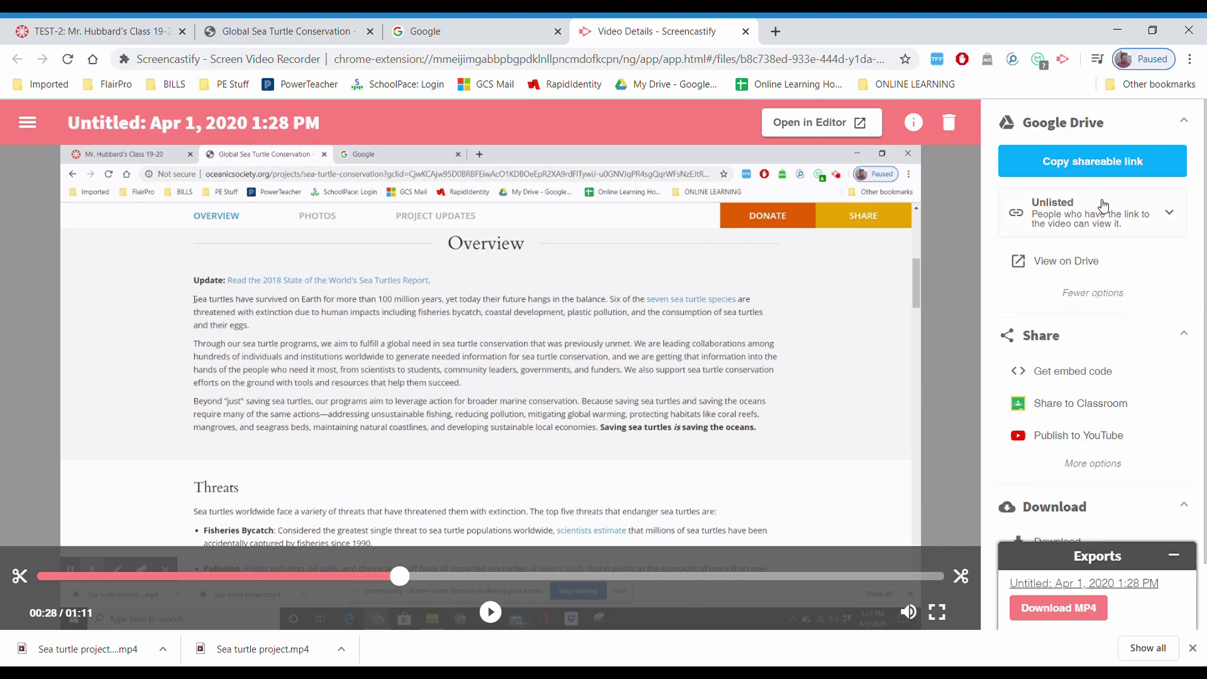
click(1159, 215)
click(1057, 260)
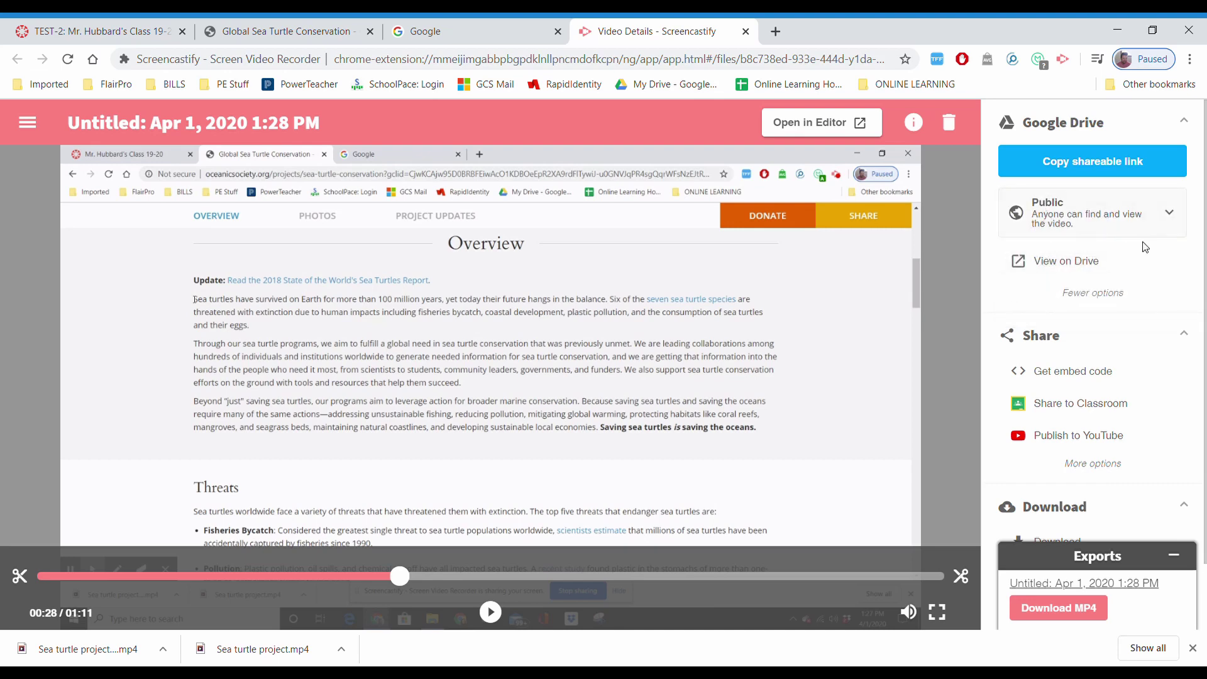
click(1107, 302)
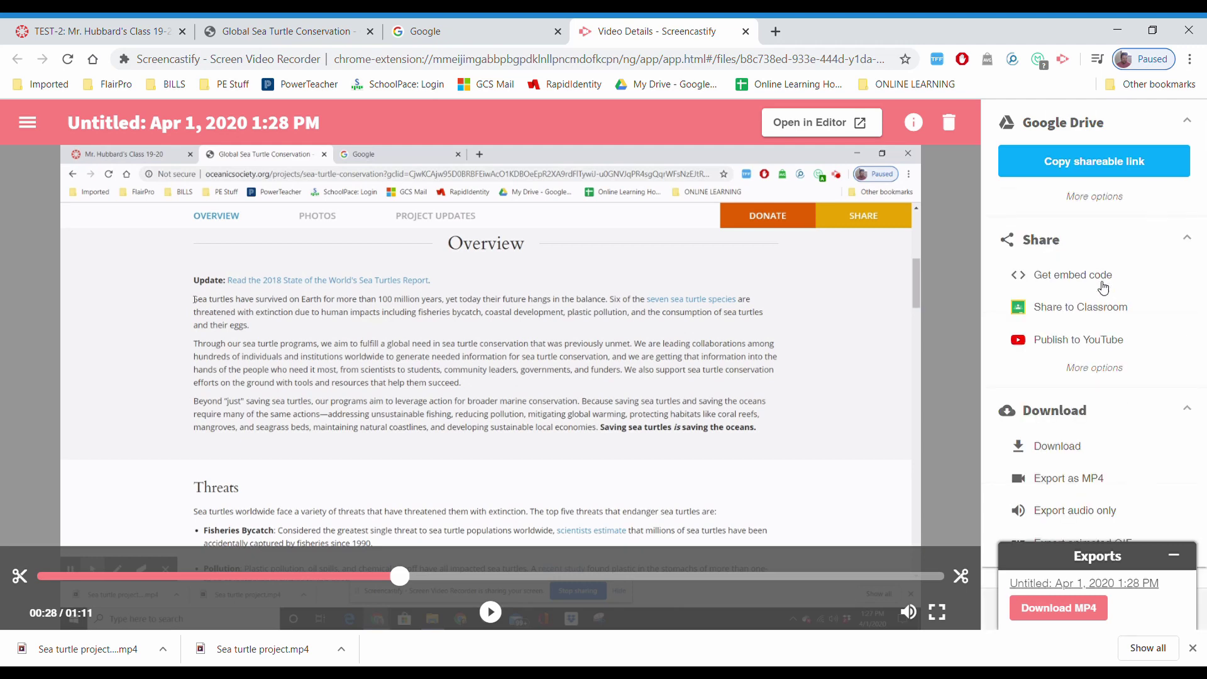
click(1094, 201)
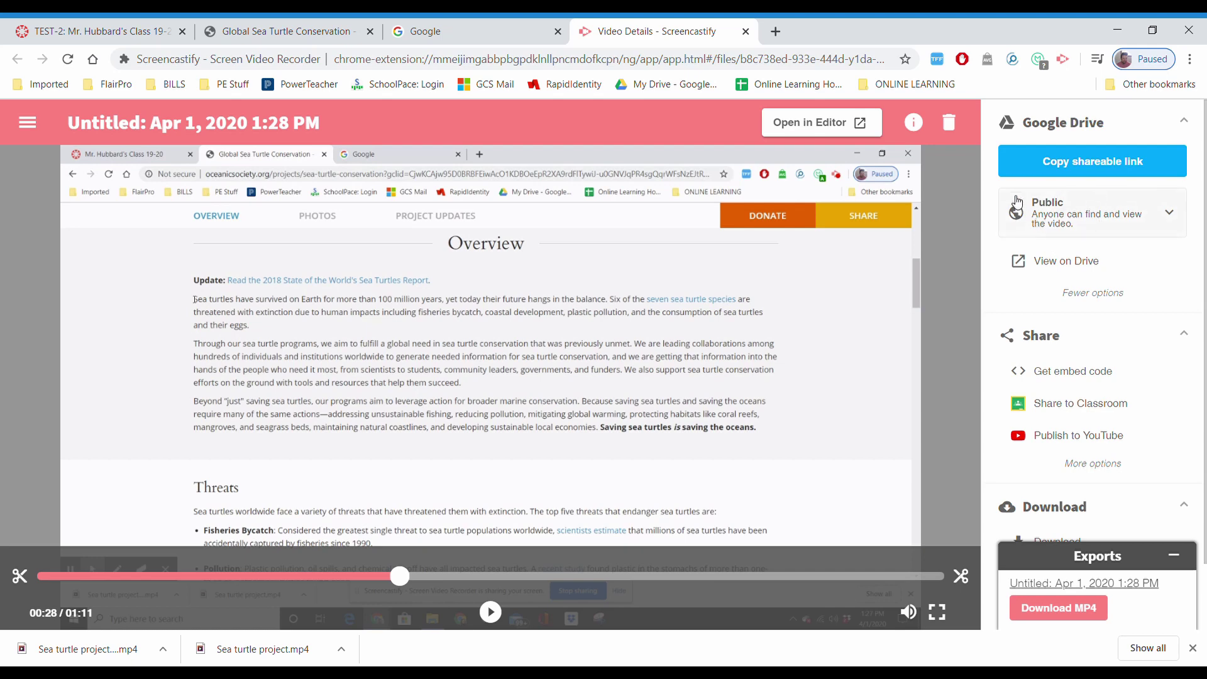
- Download the exported MP4 of the recording from Screencastify
click(71, 32)
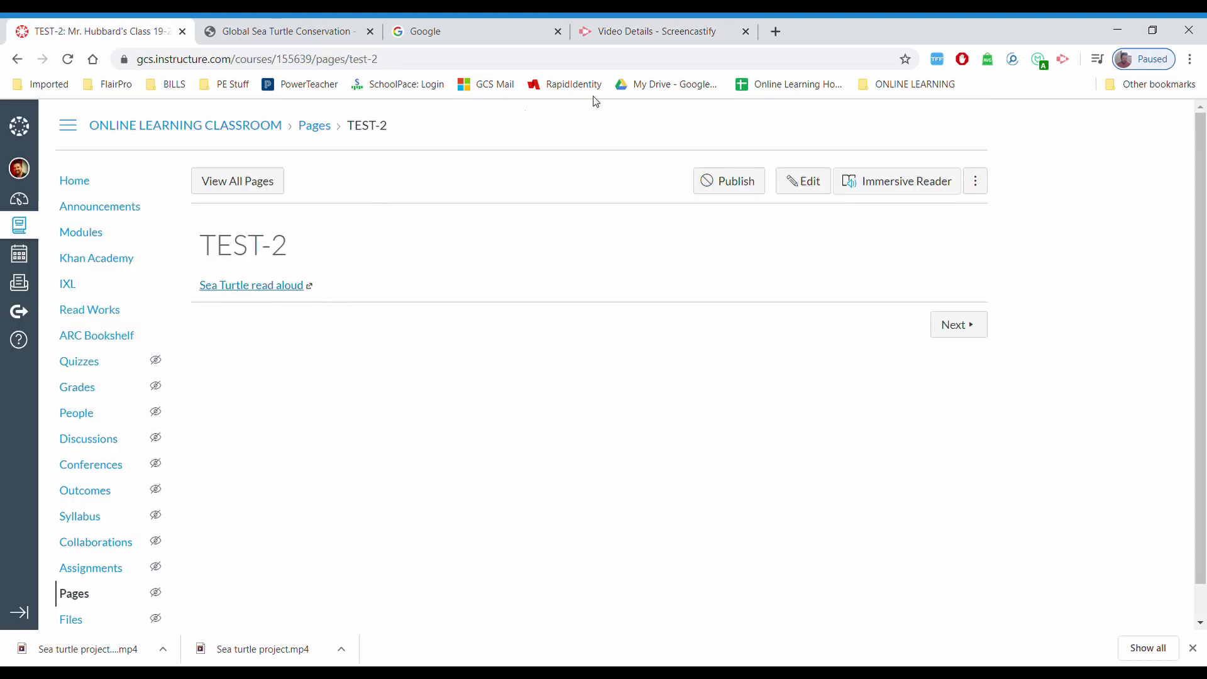
click(666, 35)
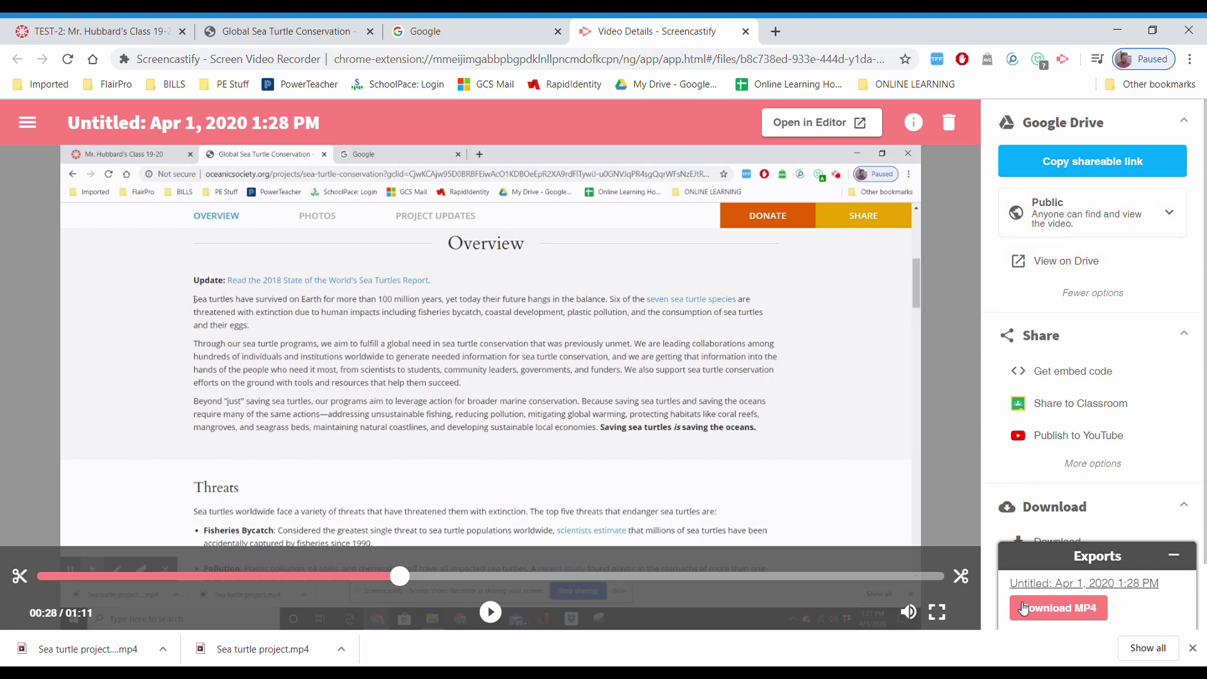
click(1065, 617)
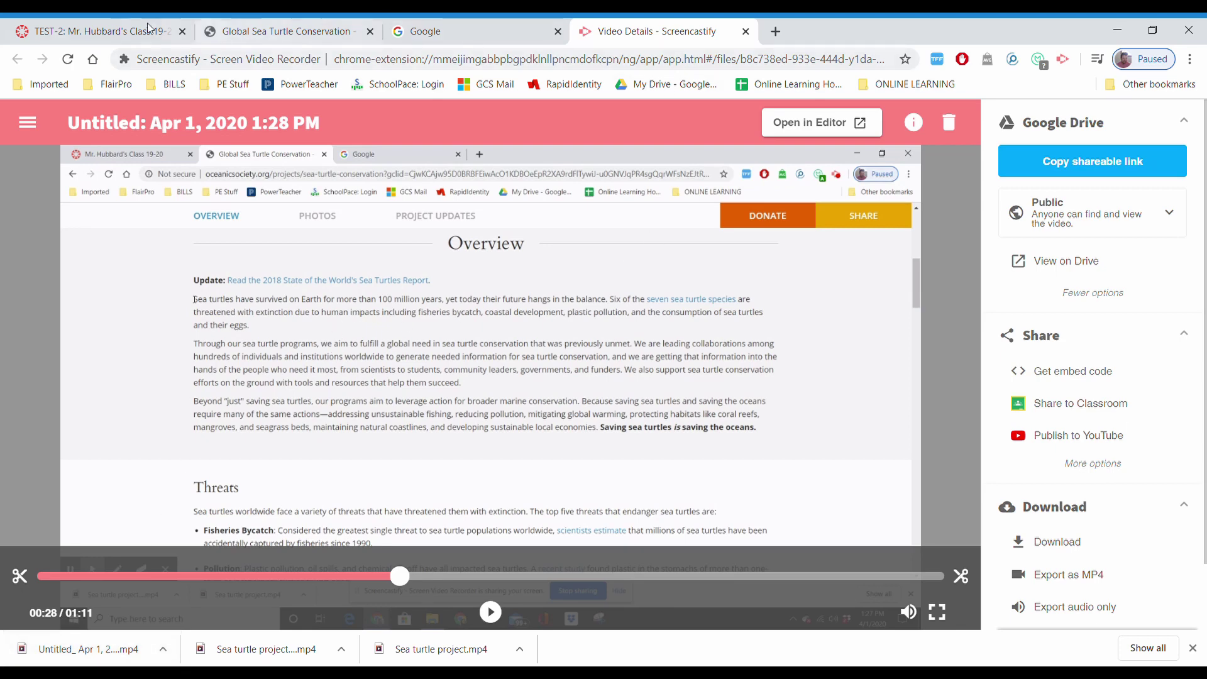
- Delete the Sea Turtle read aloud link from the Canvas TEST-2 page and save the page
click(115, 33)
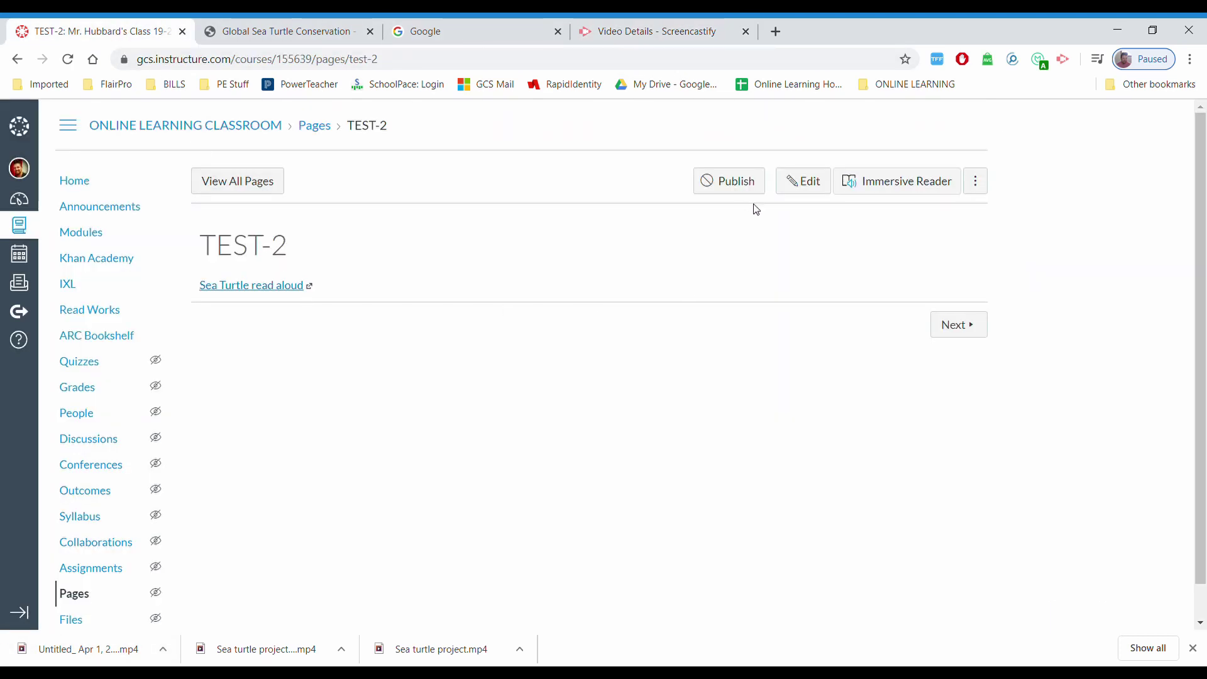
click(803, 181)
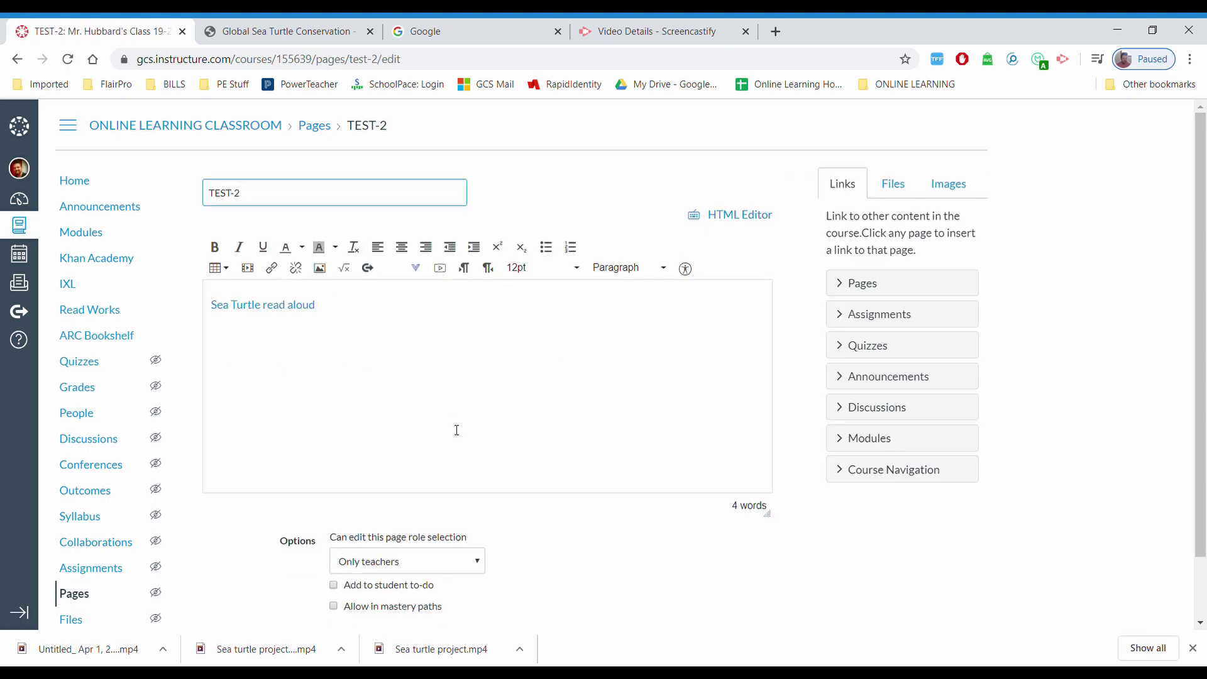
drag(376, 315, 183, 302)
key(BackSpace)
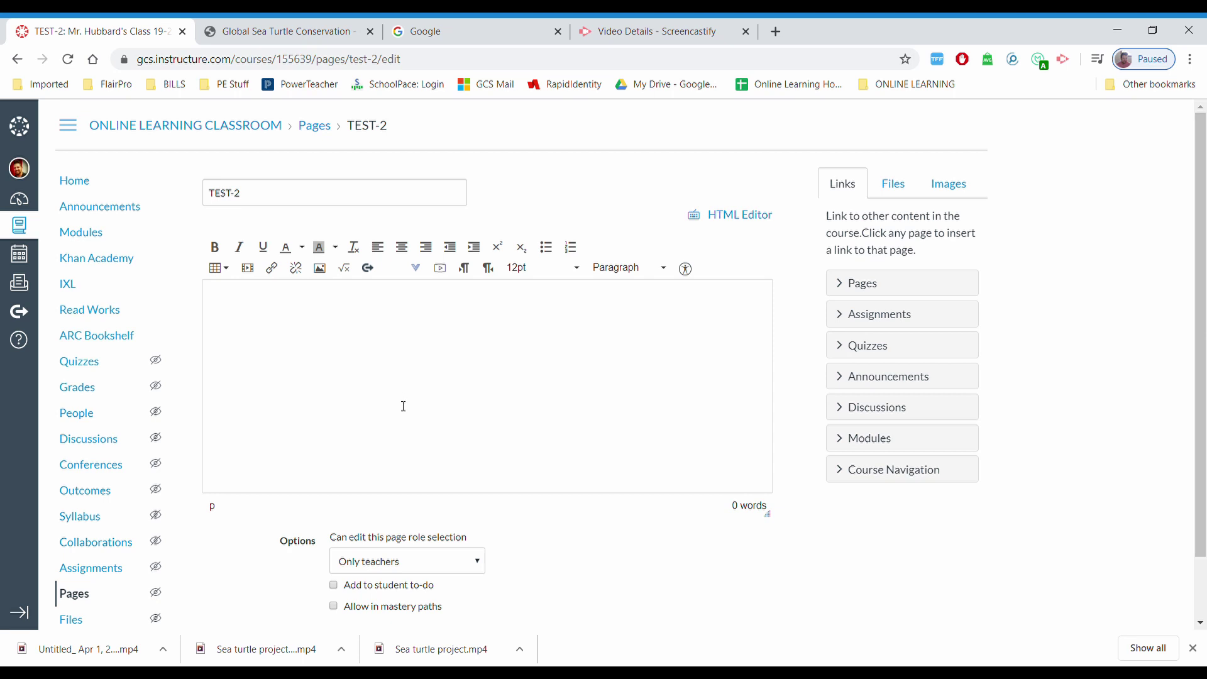
click(242, 200)
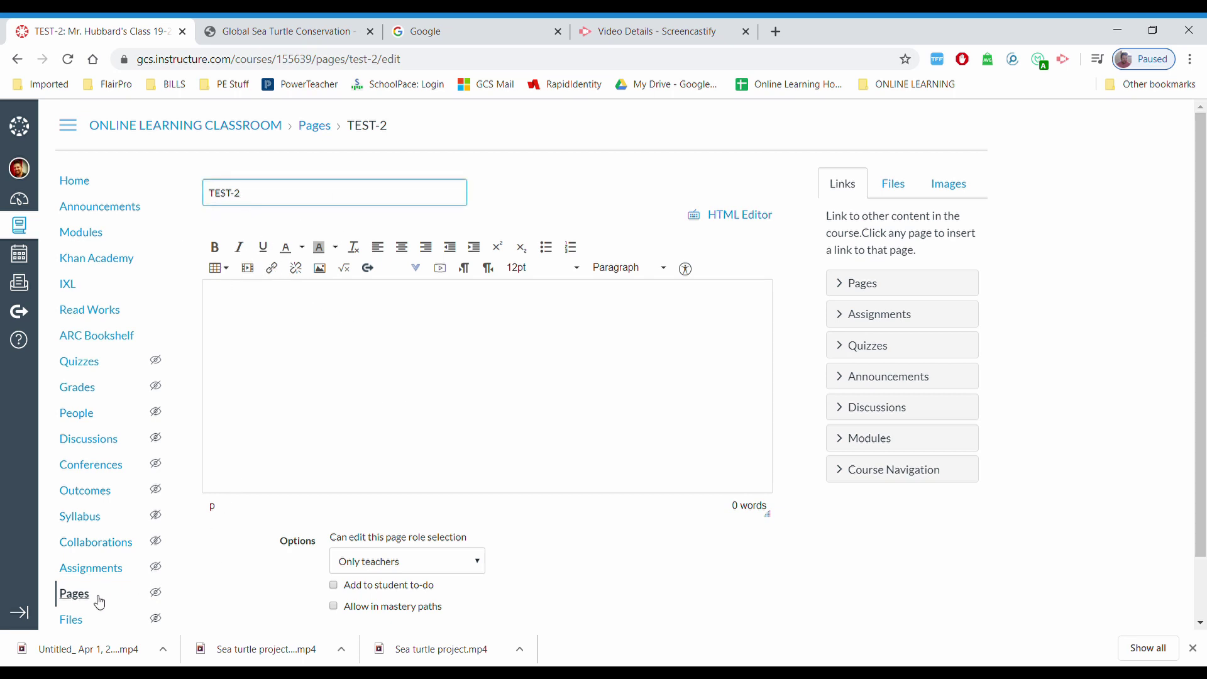
scroll(483, 498, down, 1)
scroll(482, 498, down, 2)
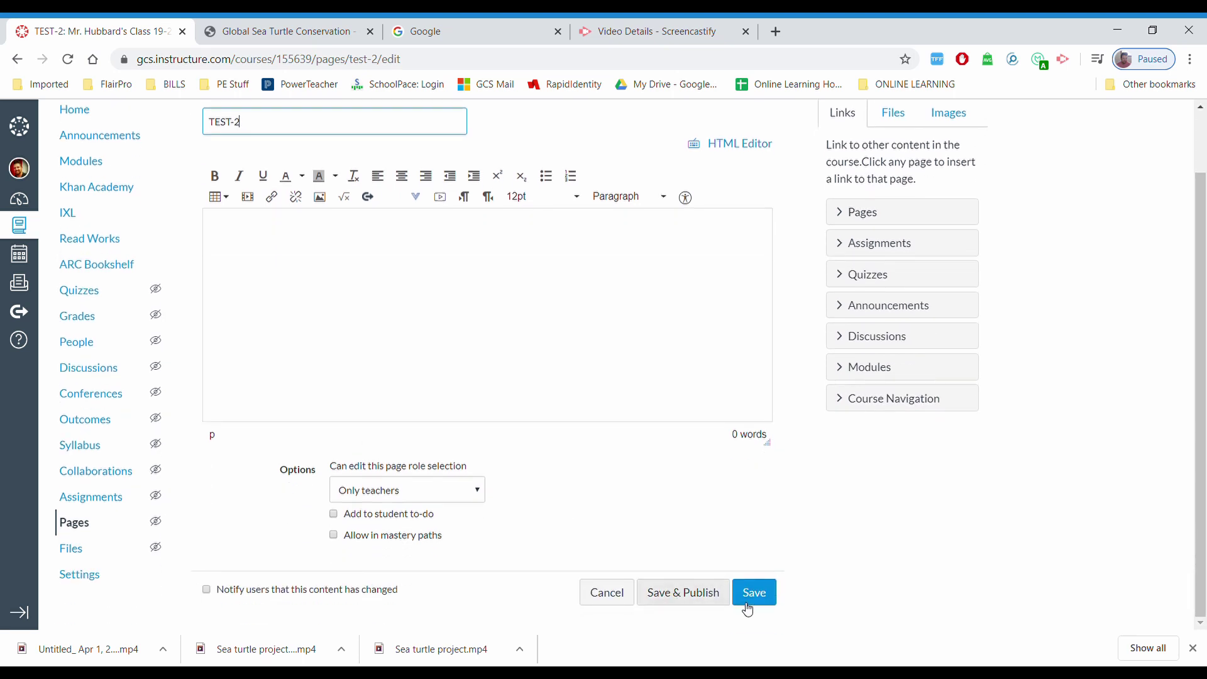
click(751, 592)
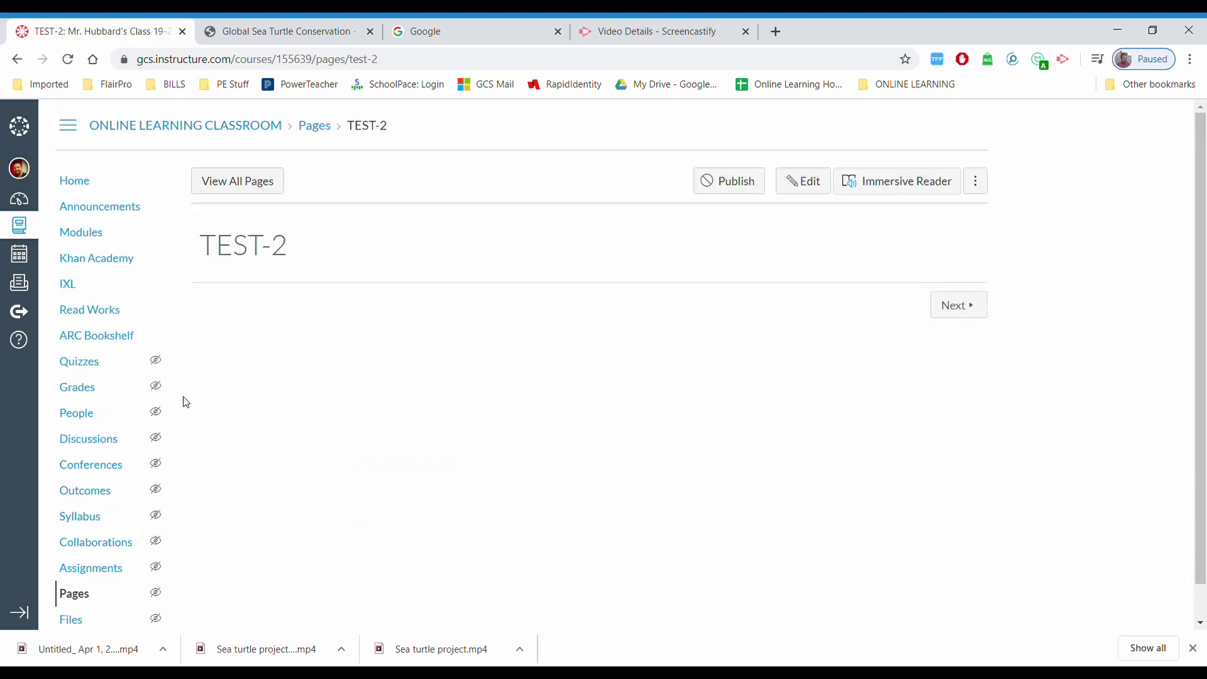
- Upload Untitled_ Apr 1, 2020 1_28 PM.mp4 from the Downloads folder to the Canvas course files
scroll(188, 440, down, 1)
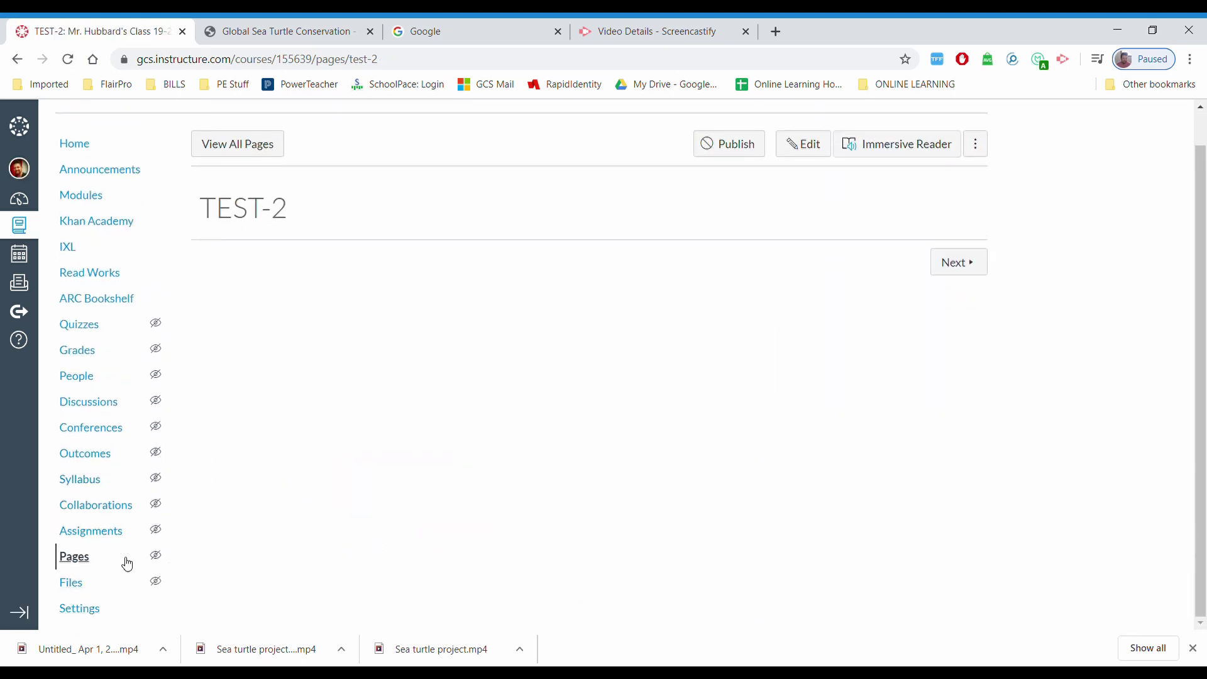
click(72, 582)
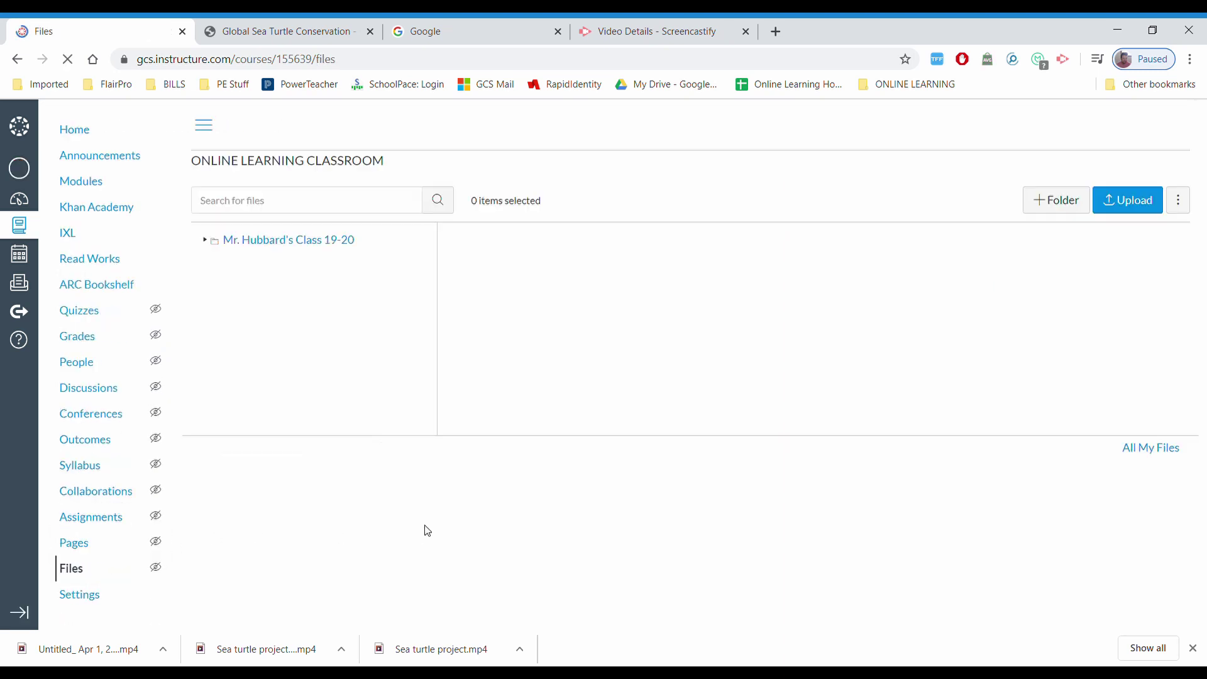
click(1115, 207)
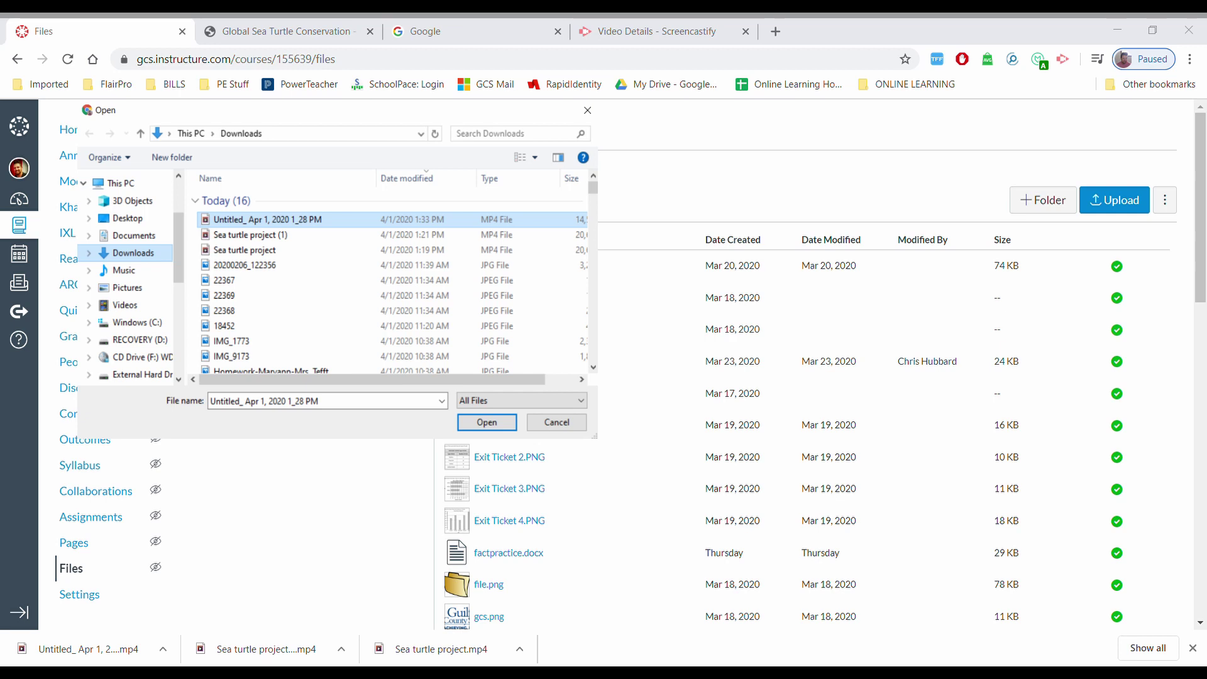
key(Return)
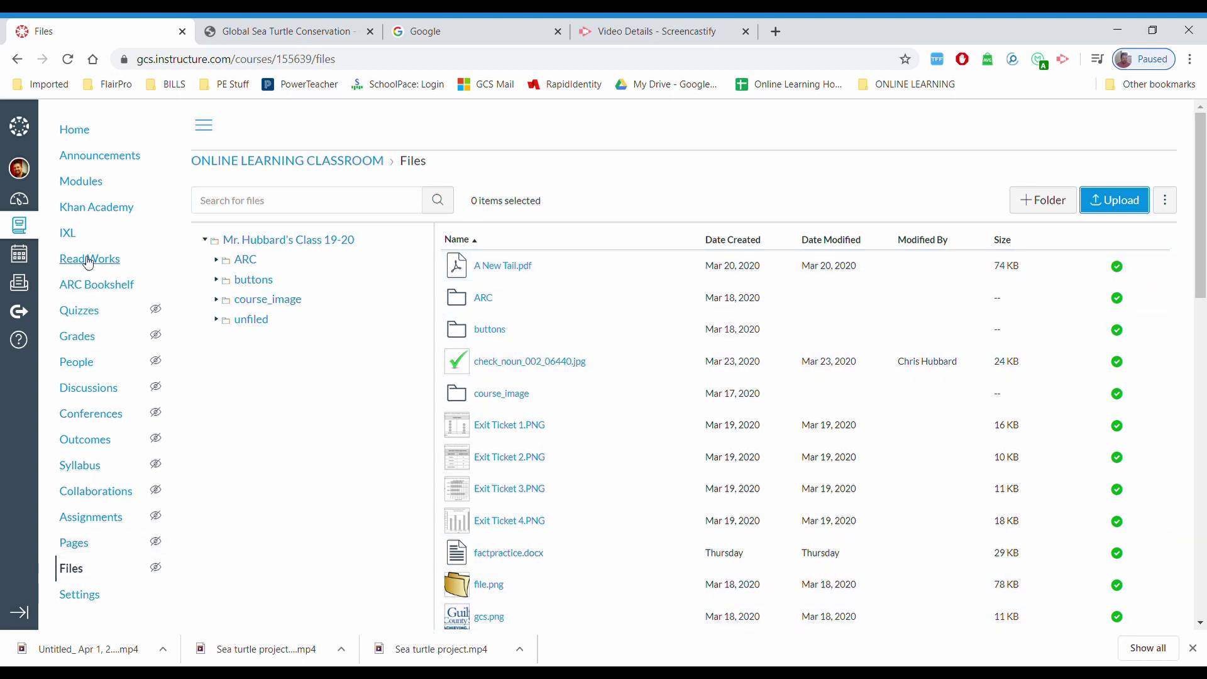
- Insert the course file Untitled_ Apr 1, 2020 1_28 PM.mp4 into the body of the Tutorials module's TEST-2 page and save the page
click(82, 182)
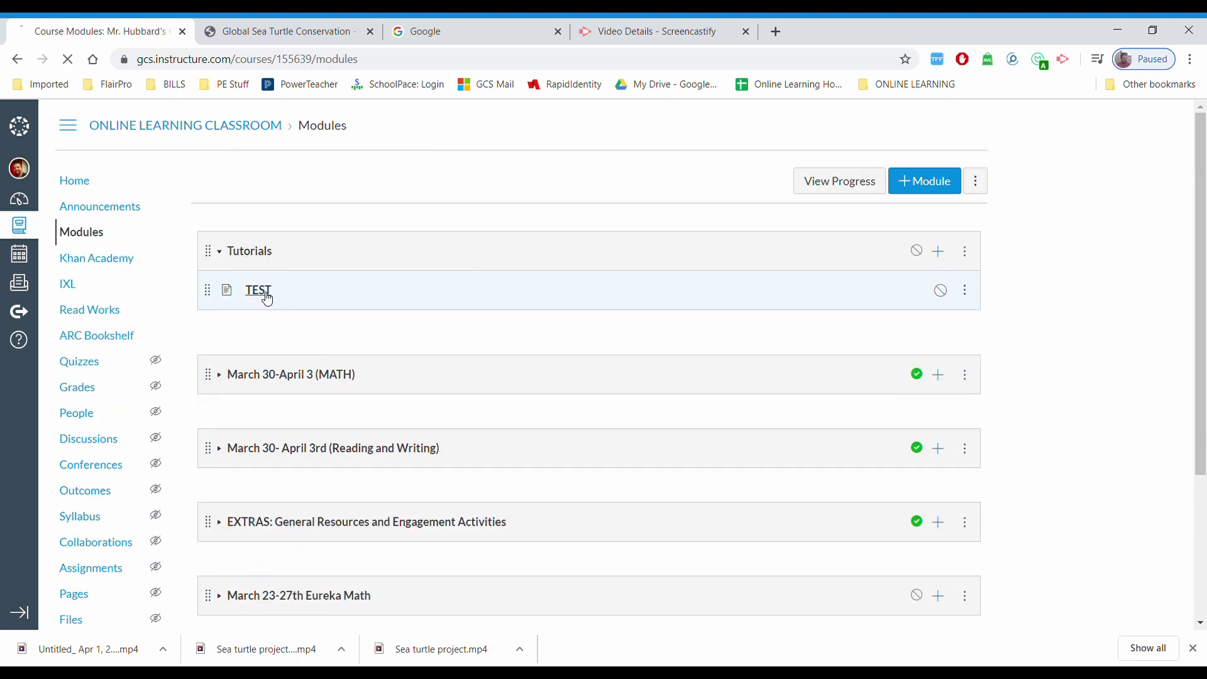
click(265, 294)
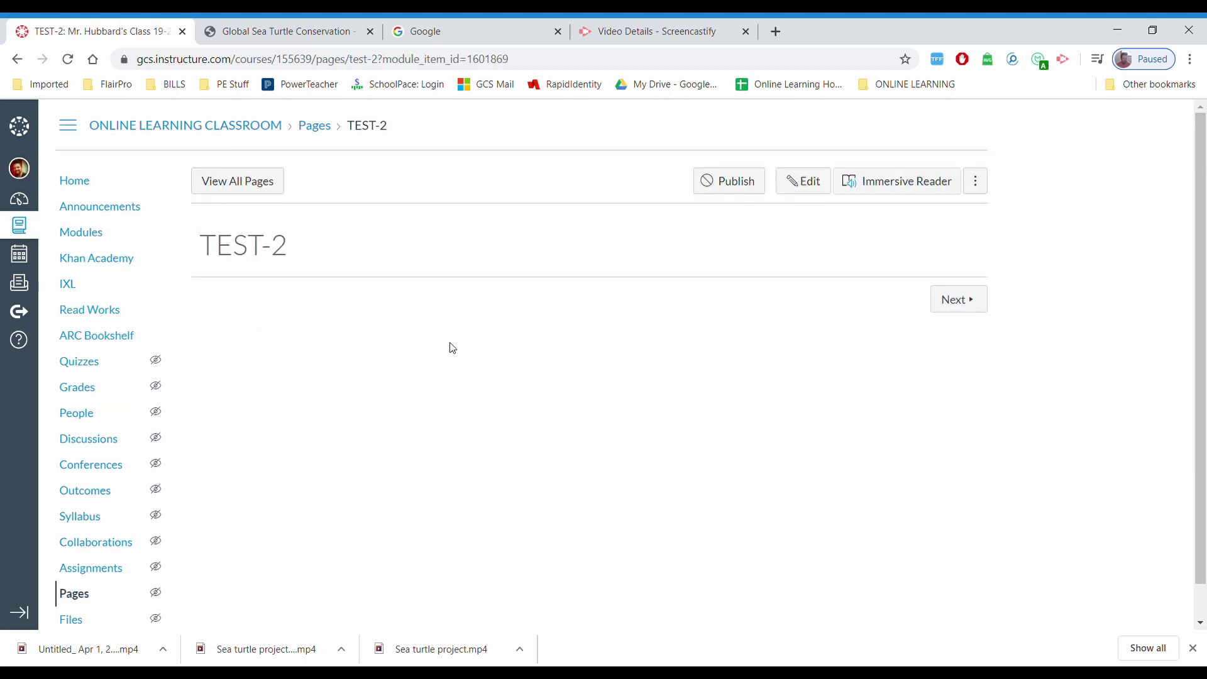
click(801, 183)
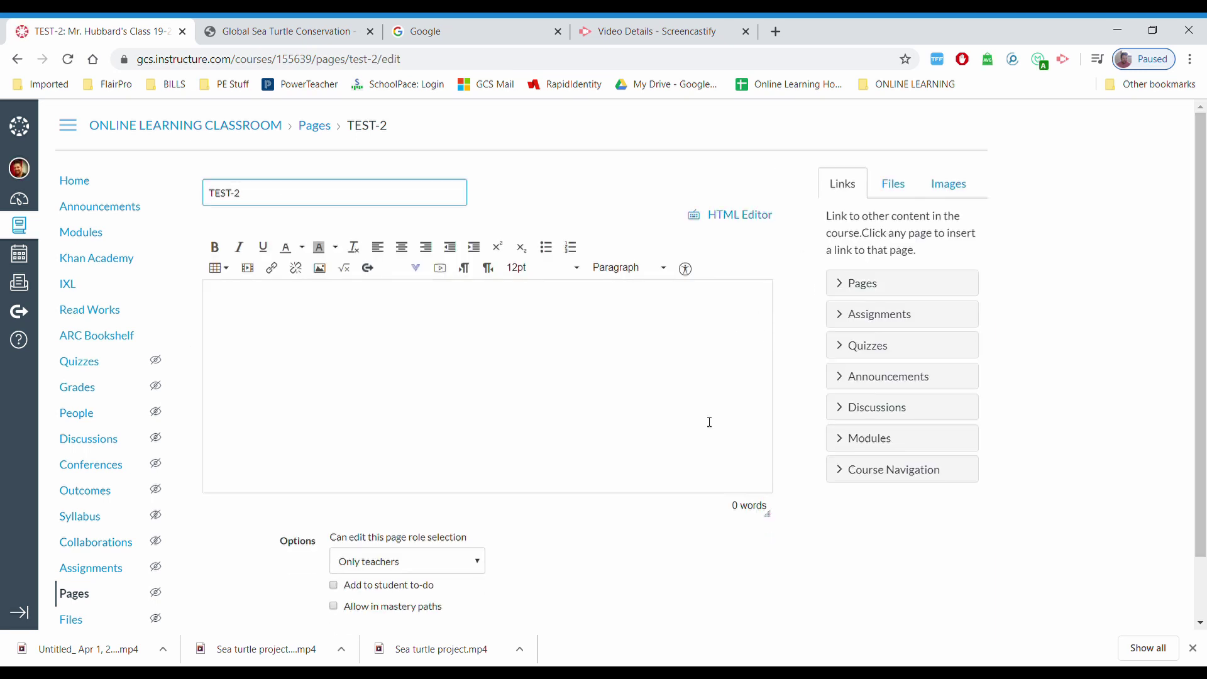
click(230, 307)
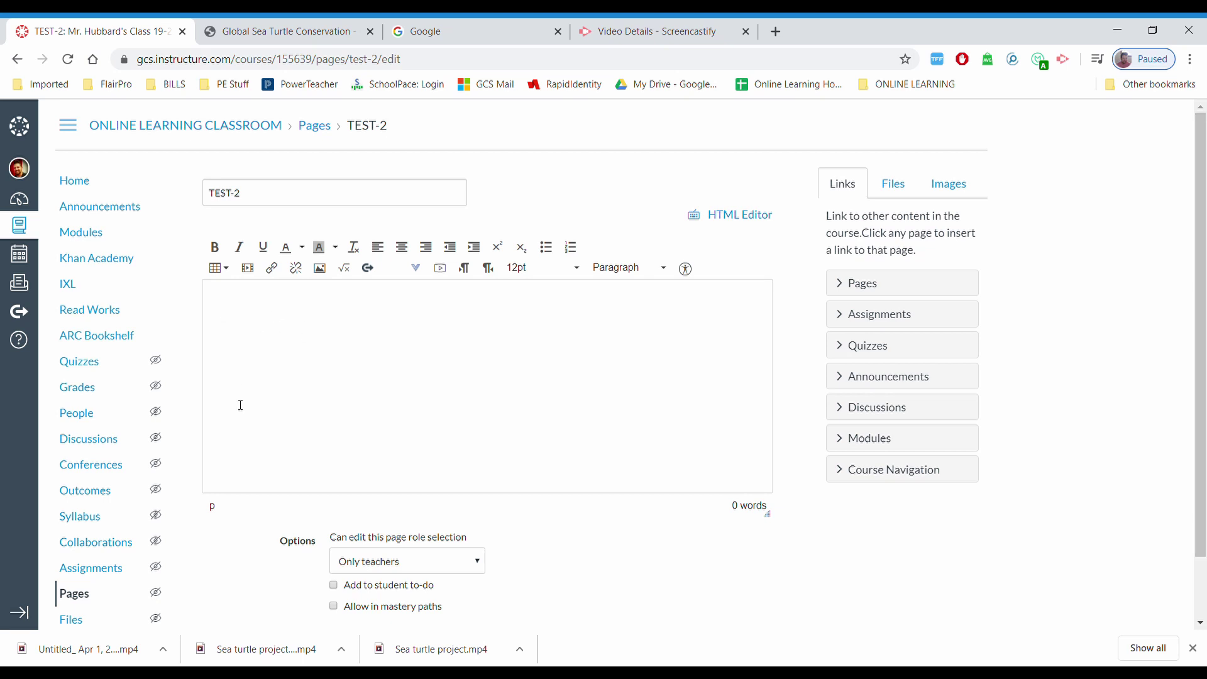
click(896, 188)
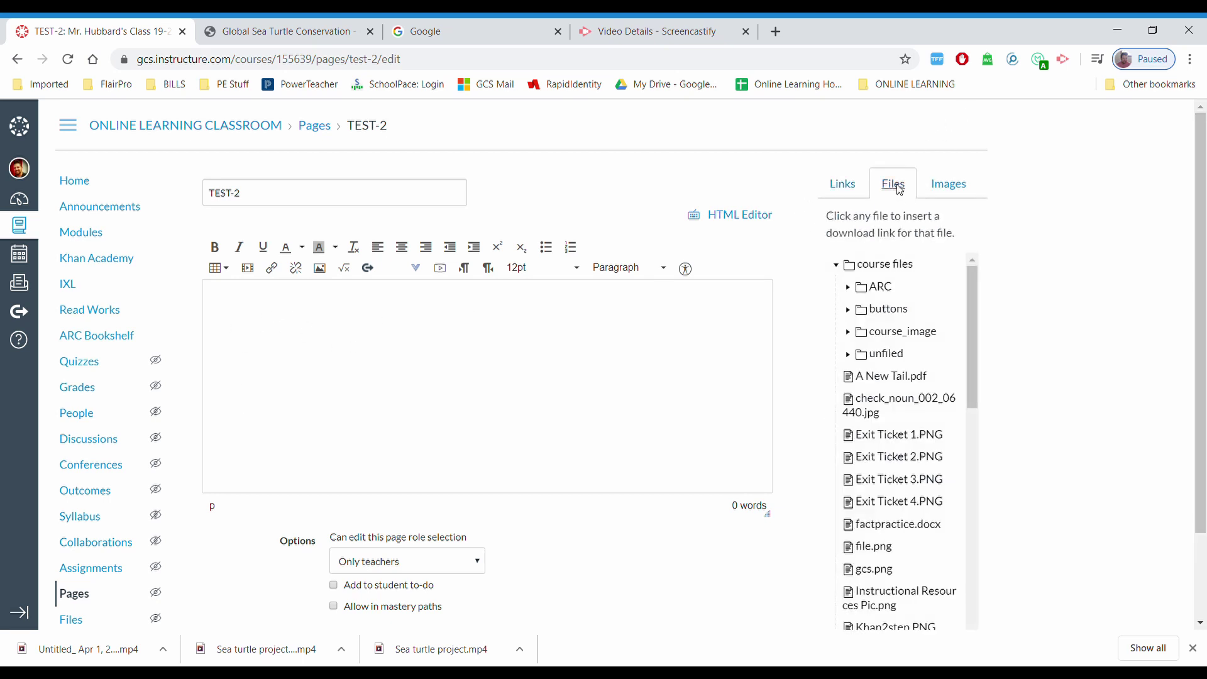
scroll(897, 376, down, 6)
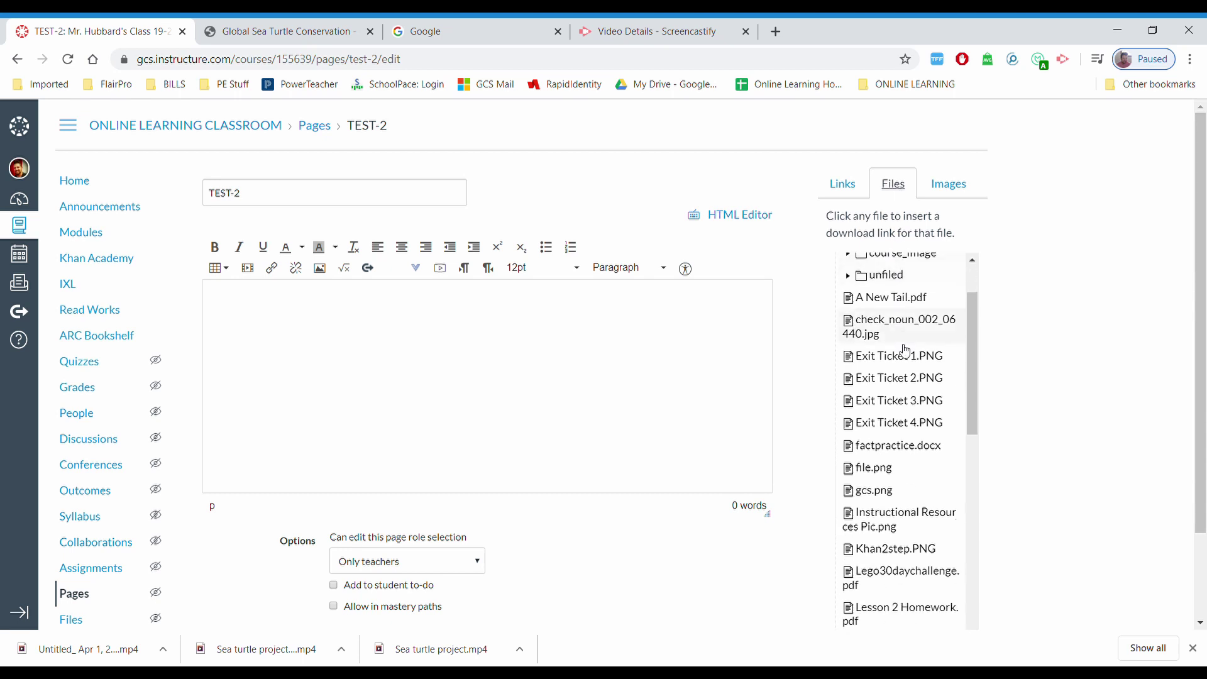
scroll(897, 376, down, 5)
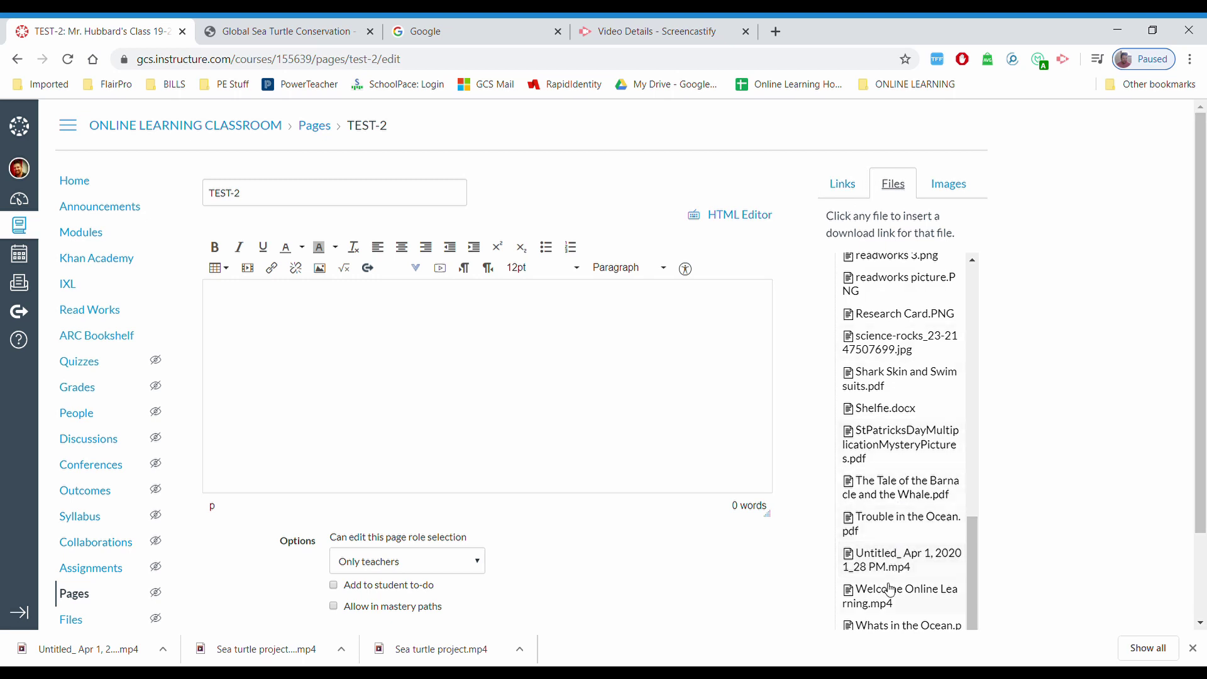
click(880, 565)
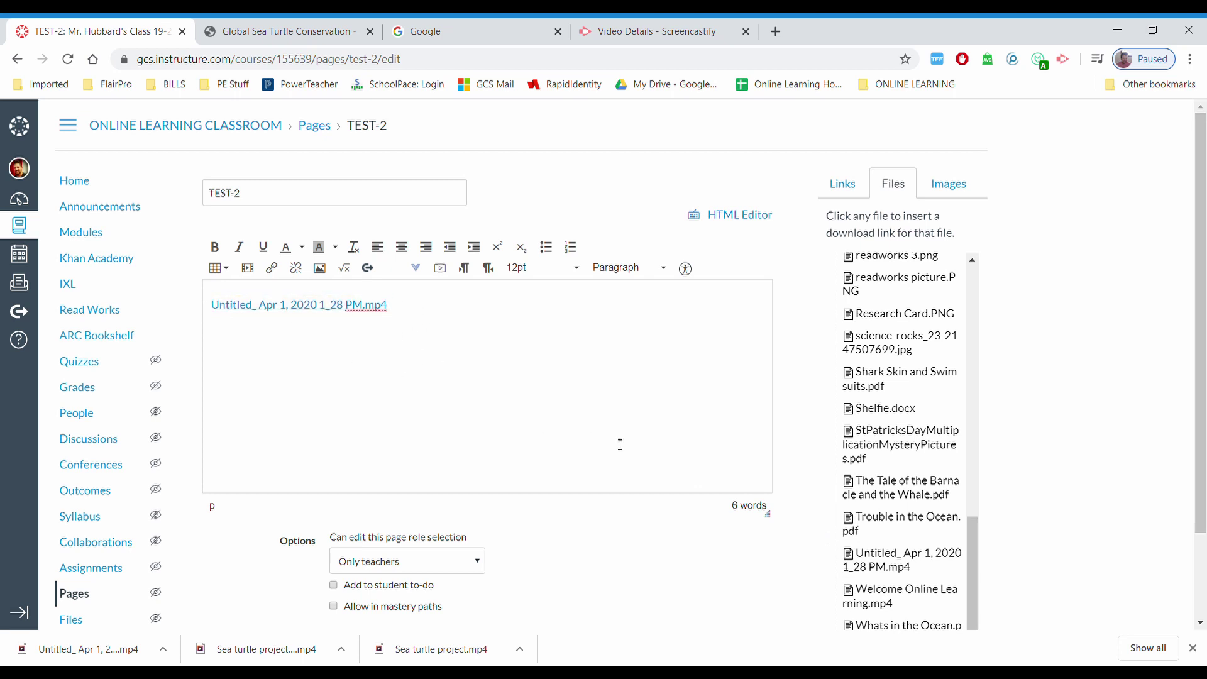
scroll(721, 474, down, 2)
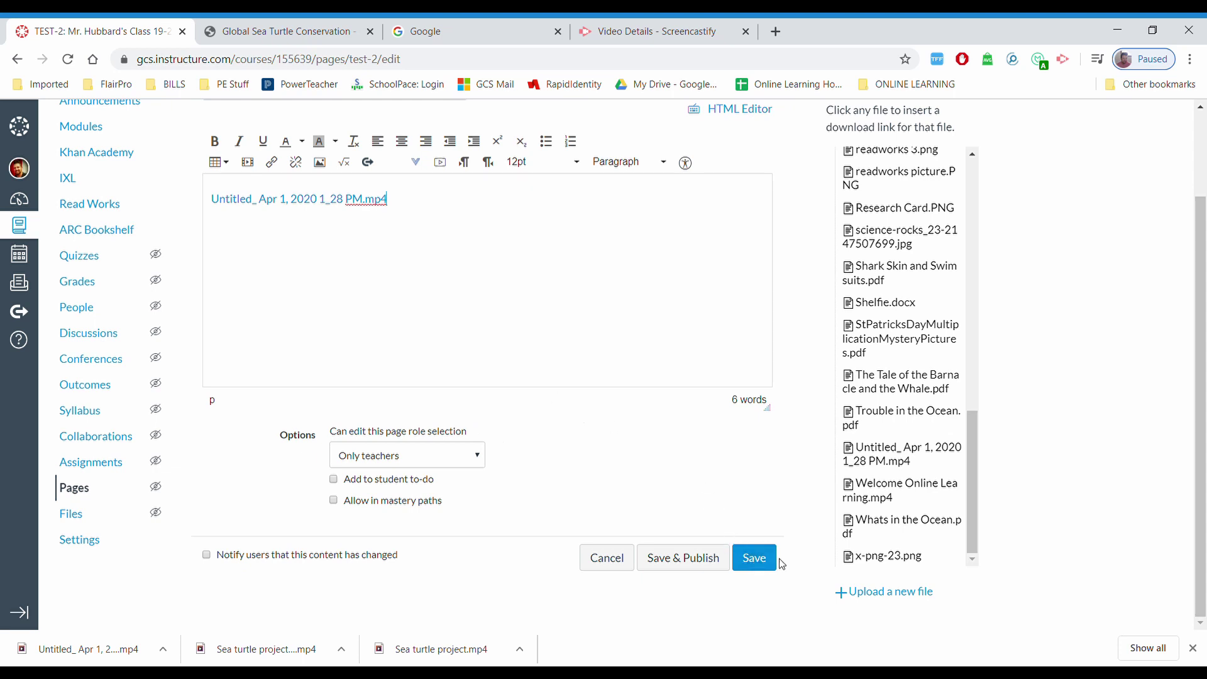
click(764, 569)
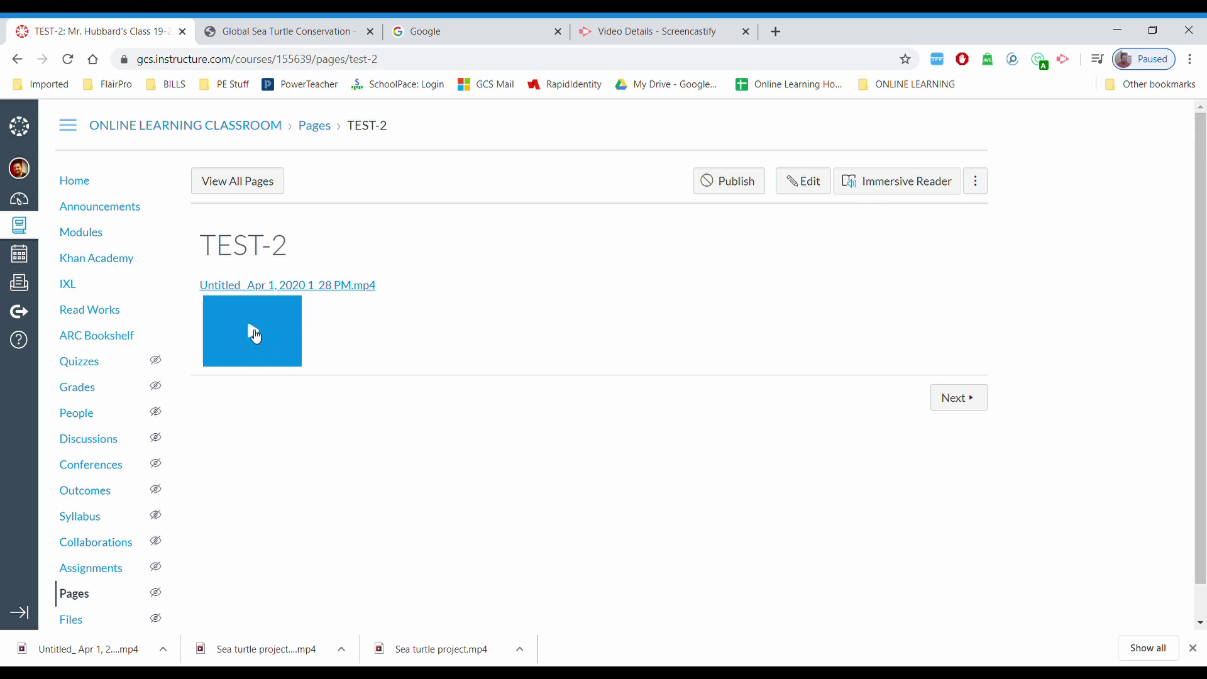
- Play the embedded MP4 on the TEST-2 page briefly, pause it and check how the player appears on the page
click(257, 338)
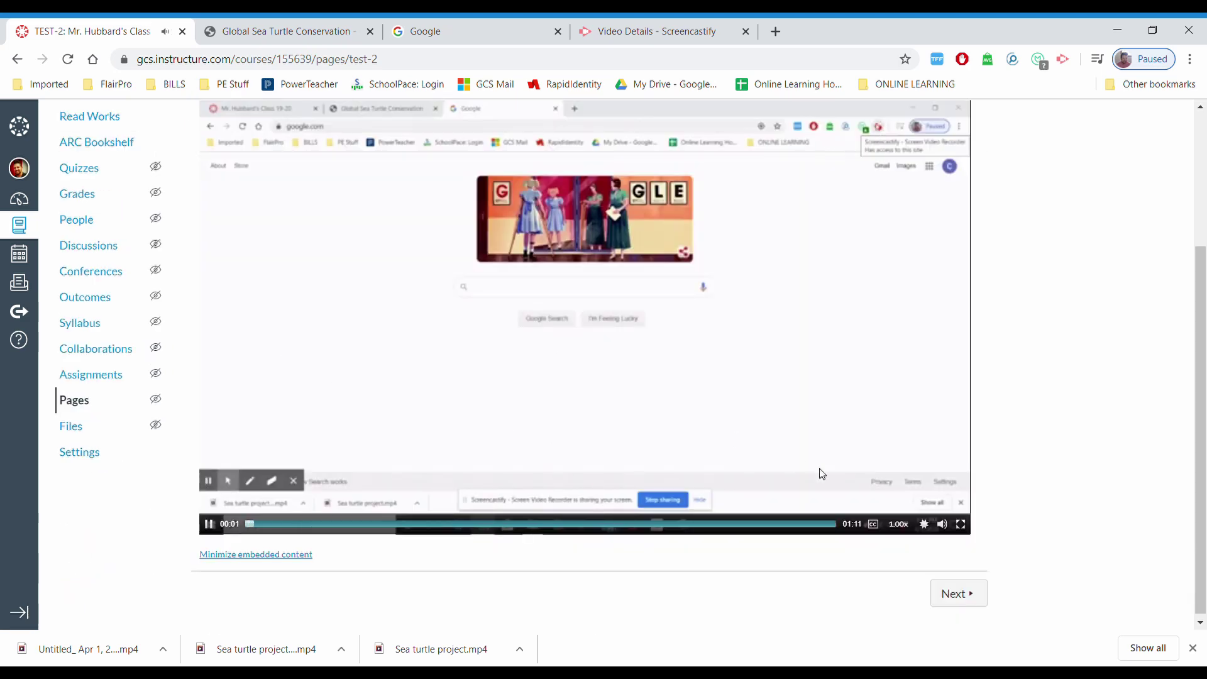
click(208, 525)
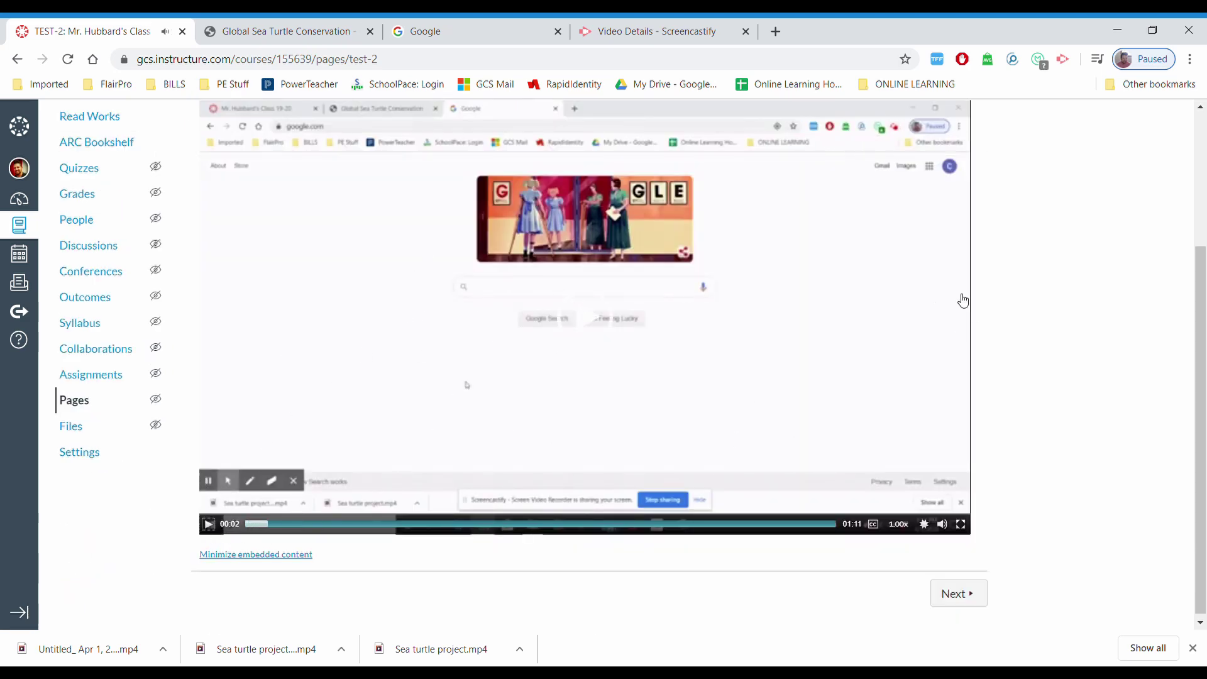
scroll(964, 299, up, 3)
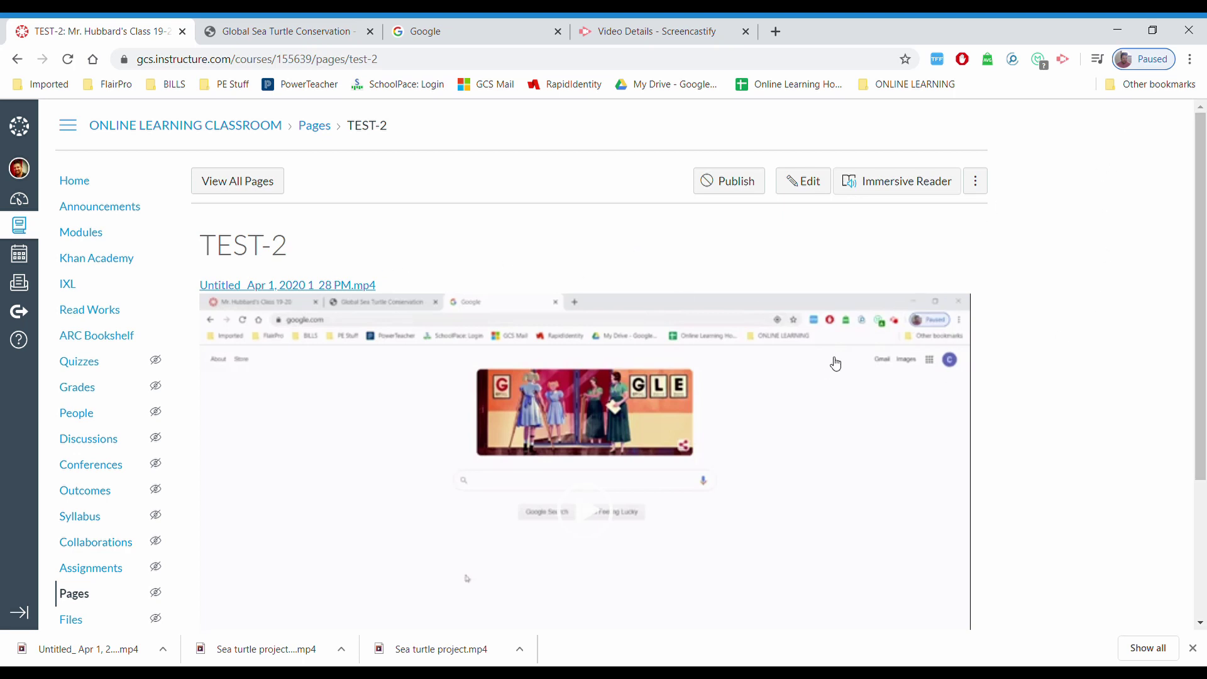
scroll(830, 361, down, 2)
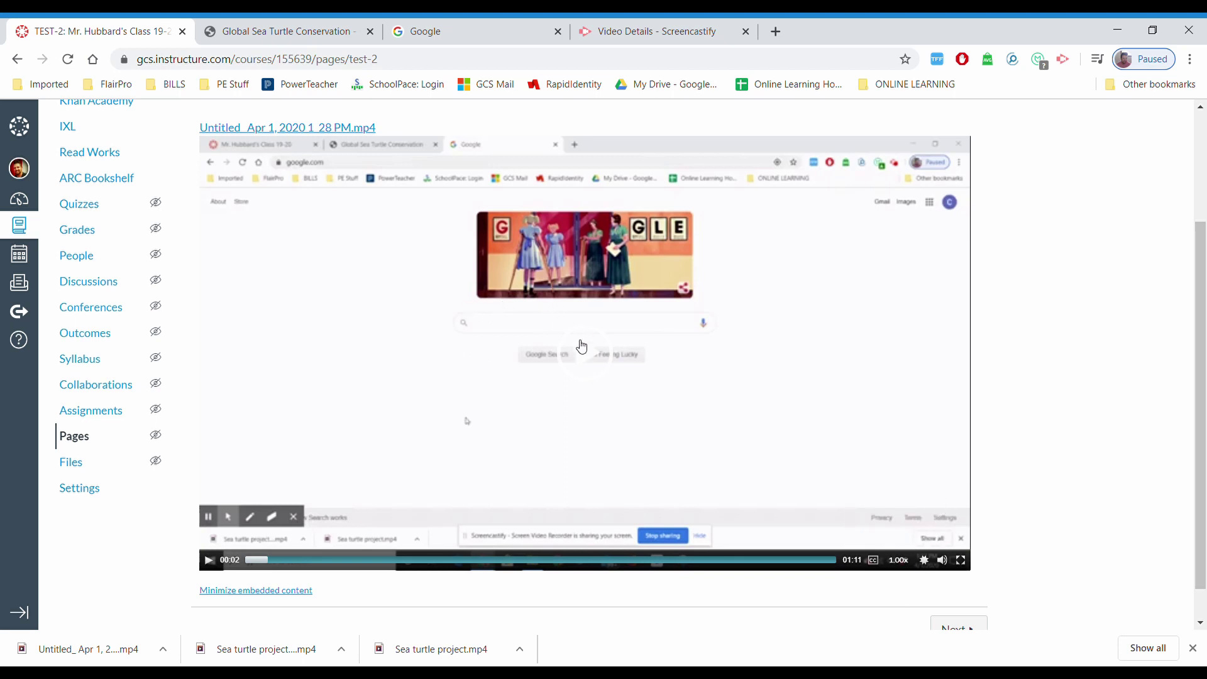
scroll(587, 442, up, 3)
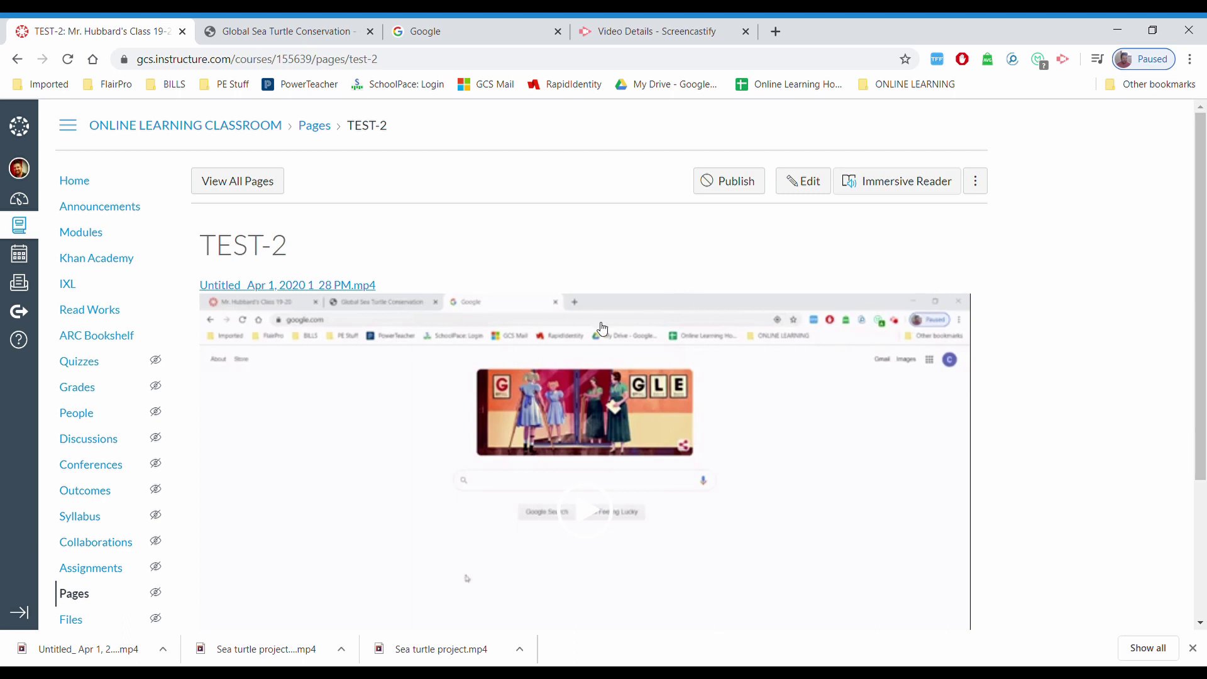
scroll(602, 328, down, 1)
scroll(968, 459, down, 1)
scroll(987, 482, up, 1)
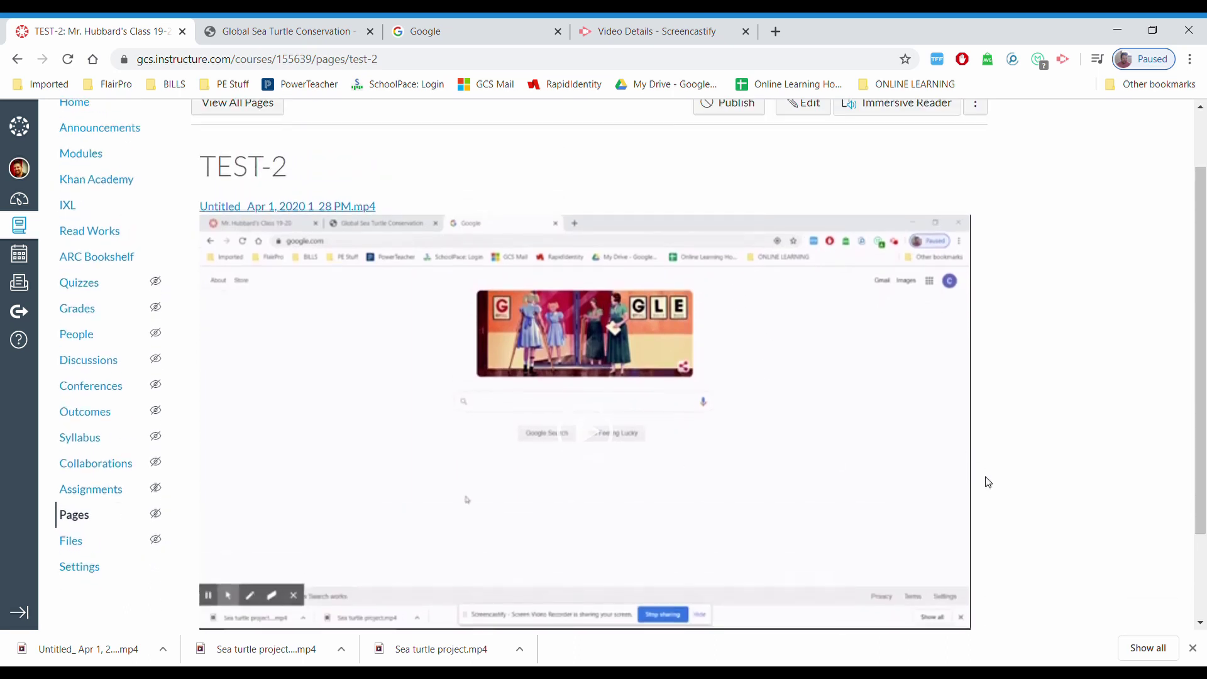
scroll(987, 482, down, 1)
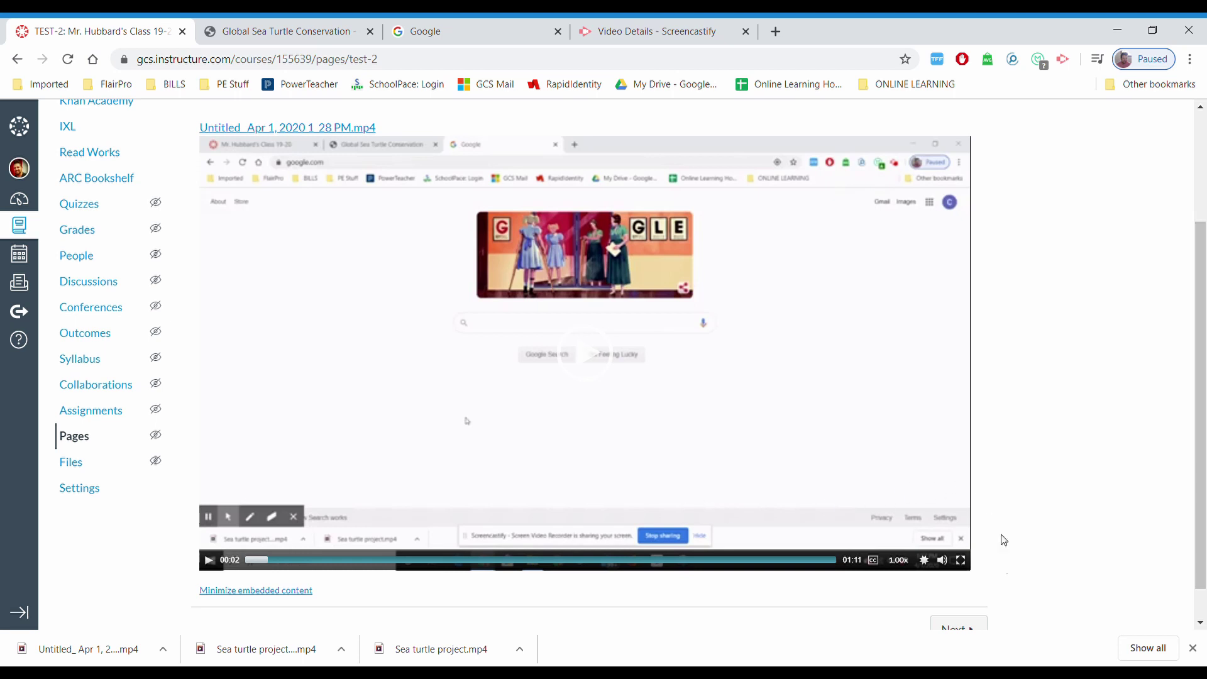
scroll(1004, 459, up, 2)
scroll(991, 482, down, 2)
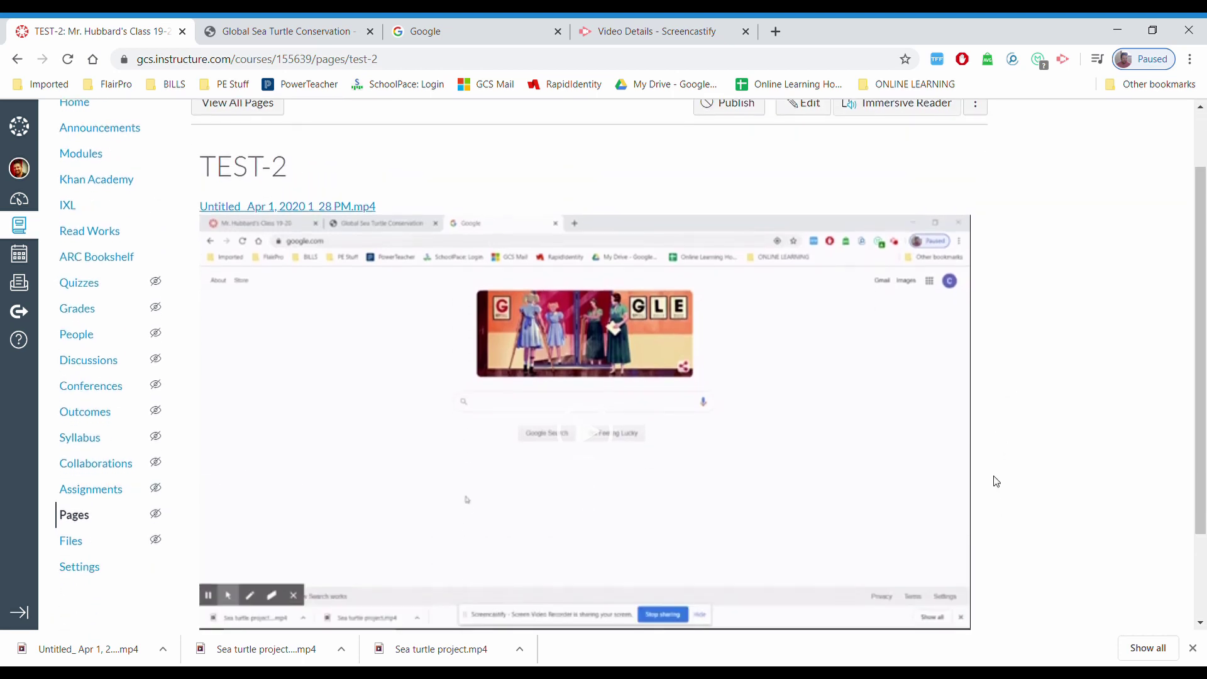
scroll(962, 541, up, 1)
scroll(968, 553, down, 1)
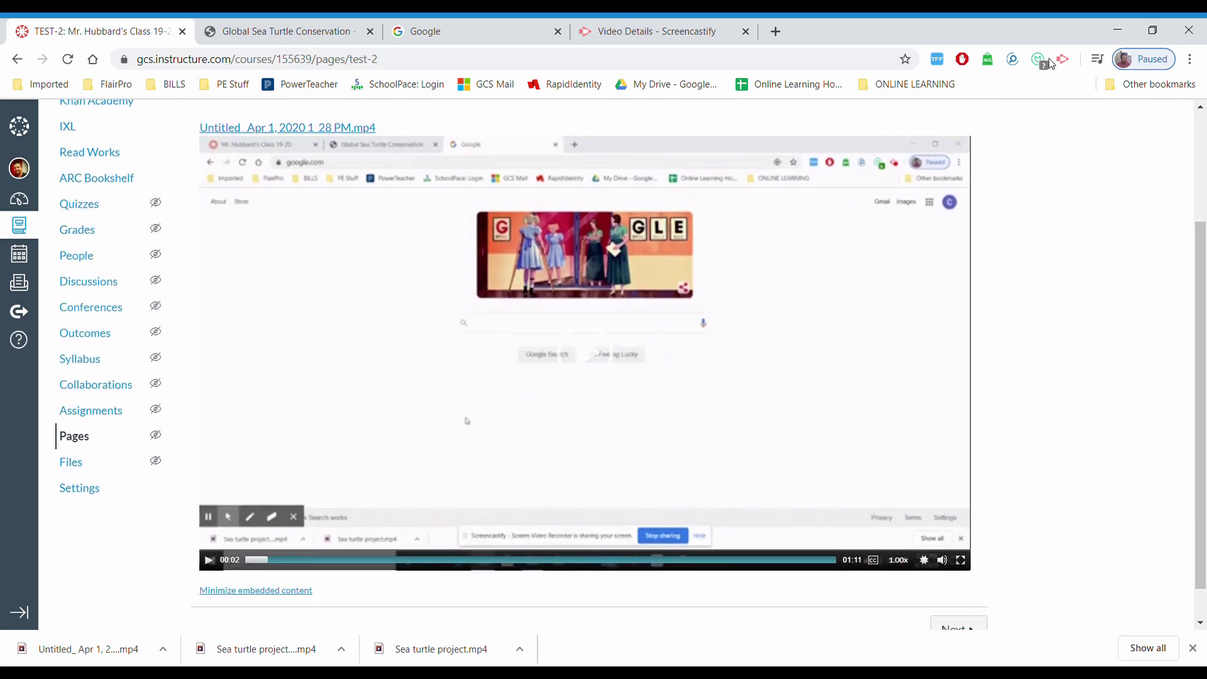